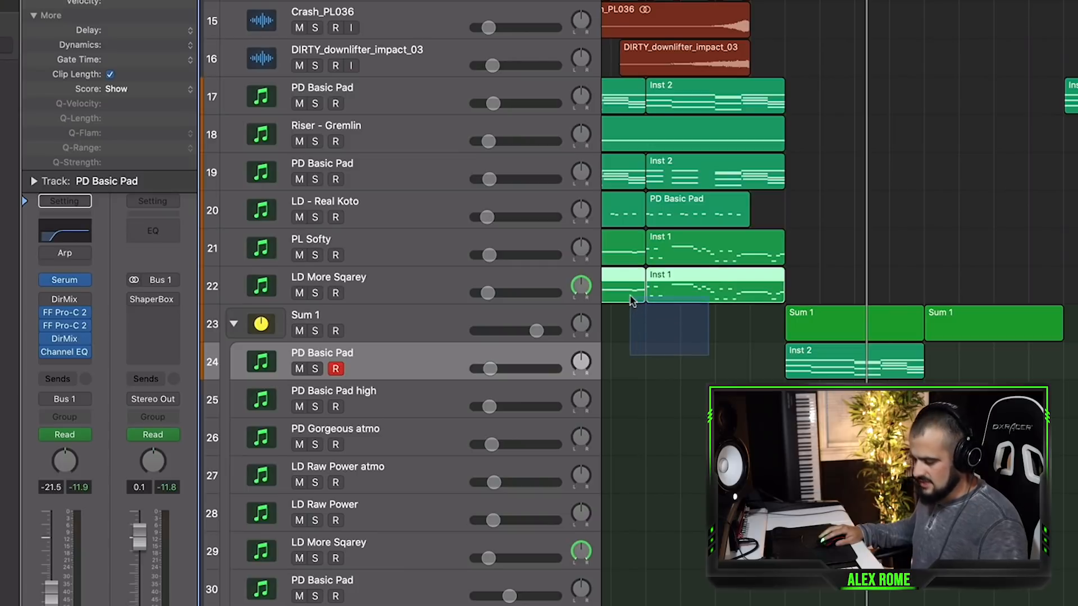
Place the Inst 1 regions on the Sum 1 group's LD More Sqarey track at bar 17 and compare it in solo with PD Basic Pad
scroll(472, 517, down, 1)
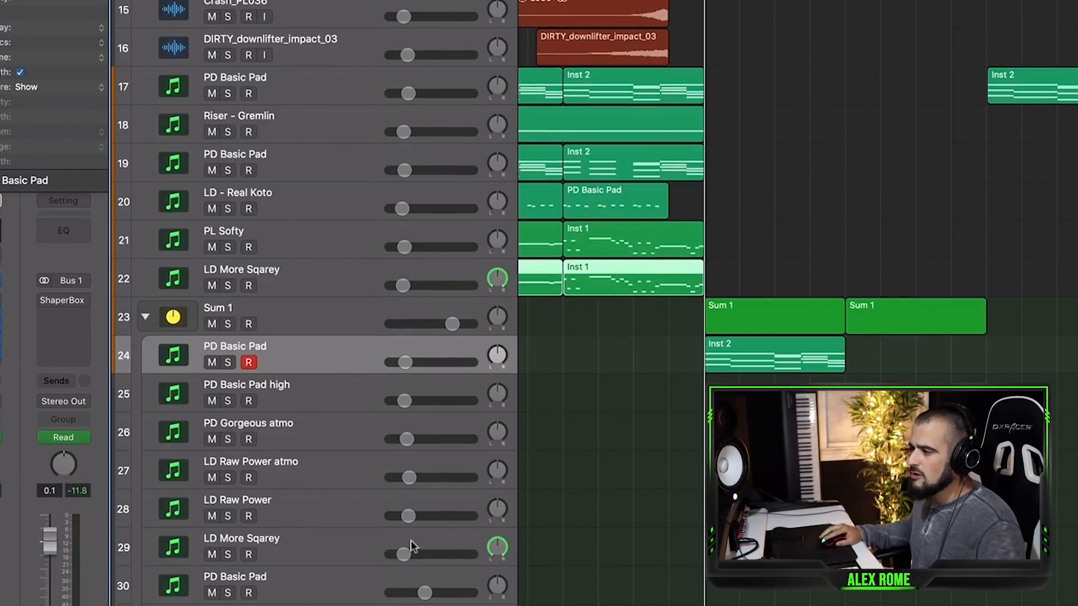
click(359, 557)
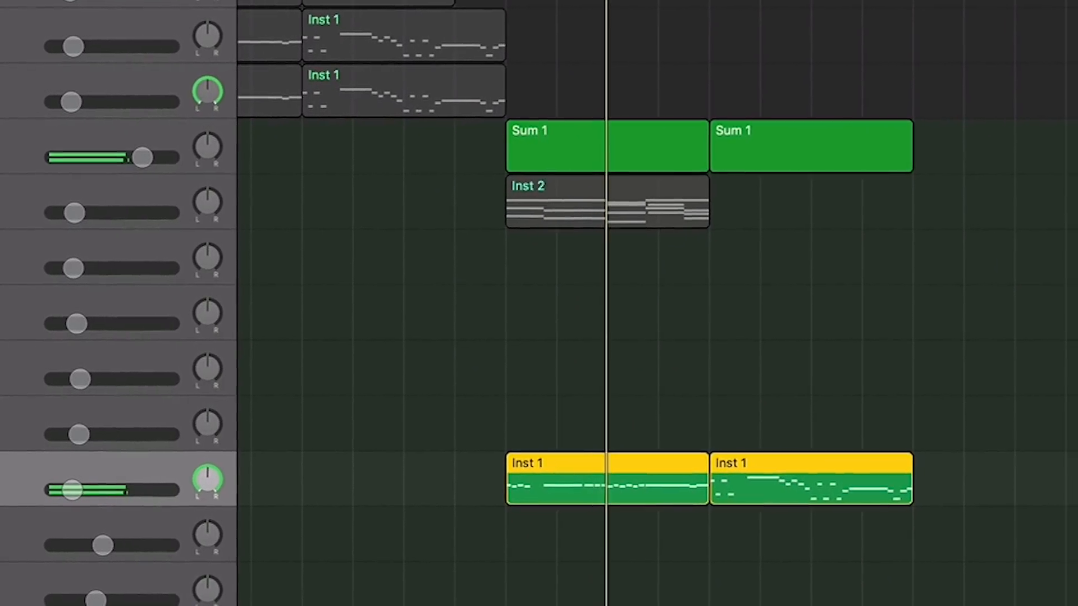
click(2, 211)
click(1, 483)
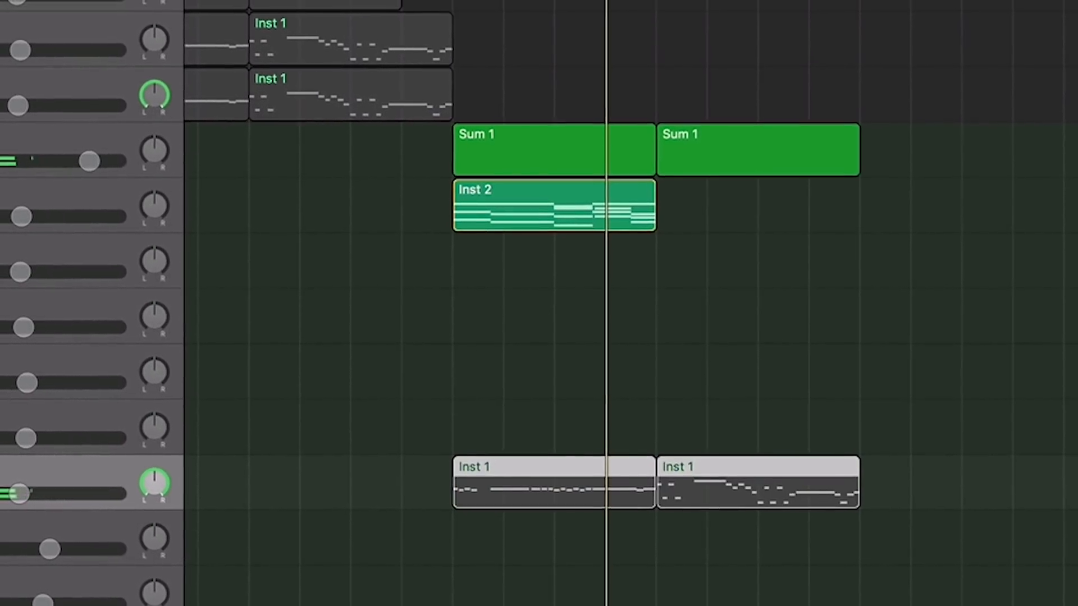
click(1, 205)
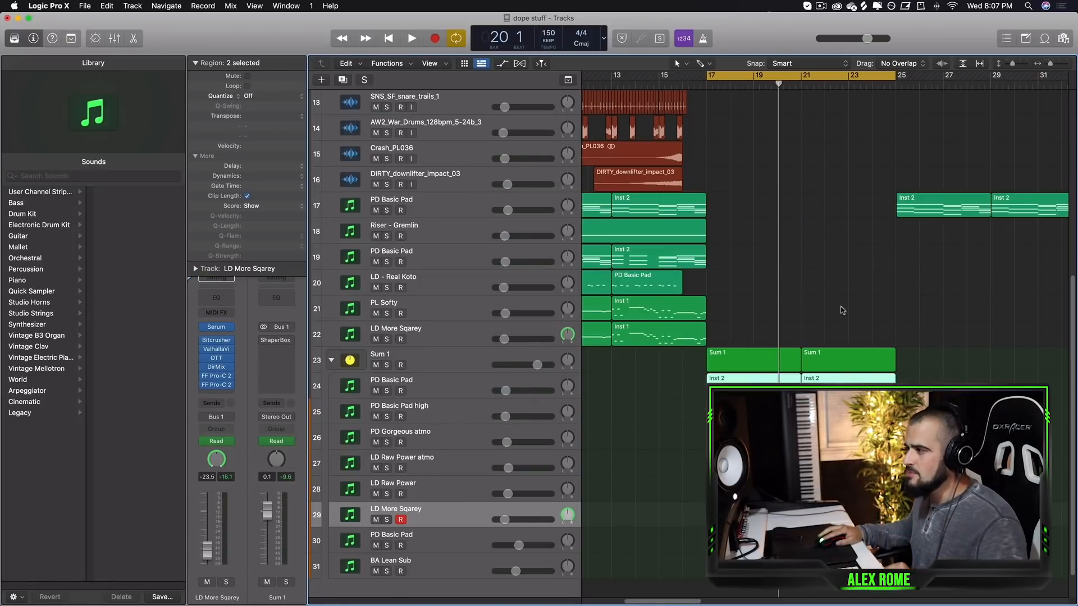
Copy the lowest notes of the first Inst 2 chord region on track 24 and paste them at bar 17 on PD Basic Pad track 30
double_click(784, 381)
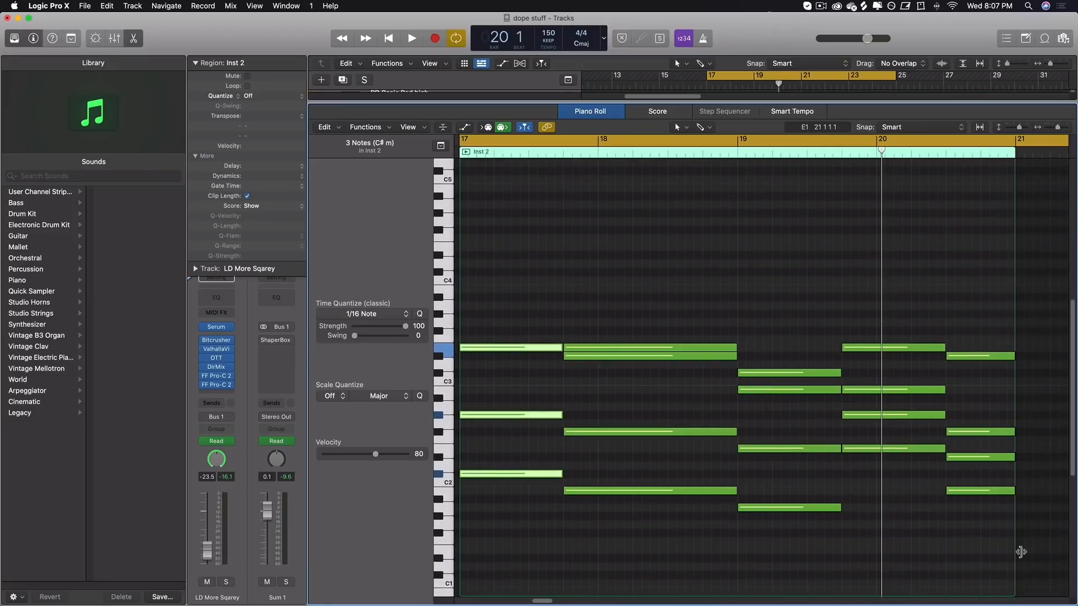
drag(1036, 552, 535, 459)
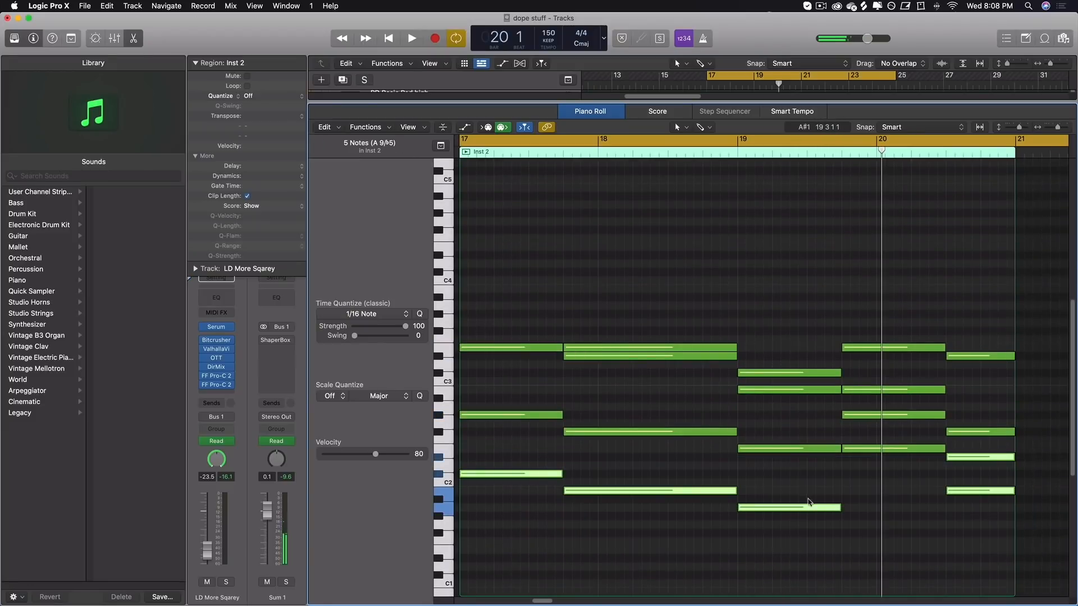
drag(731, 106, 717, 605)
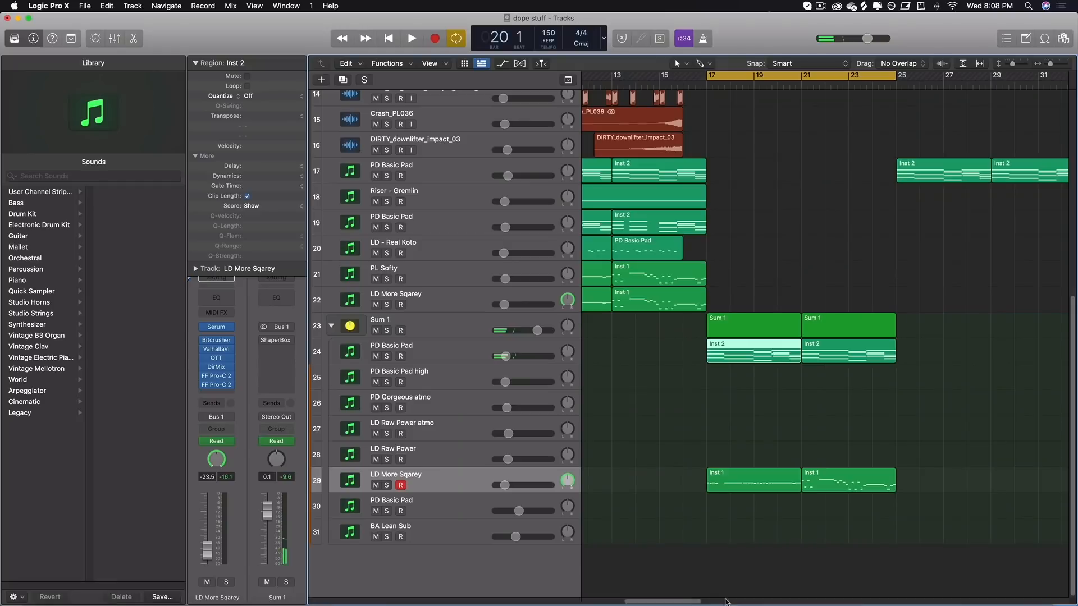
click(841, 491)
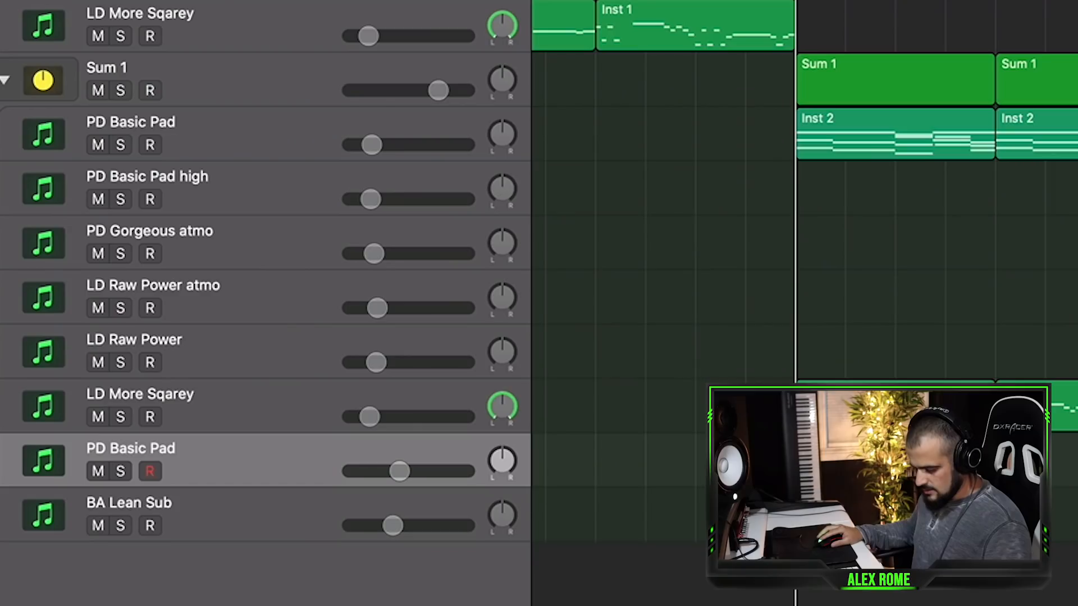
key(super+v)
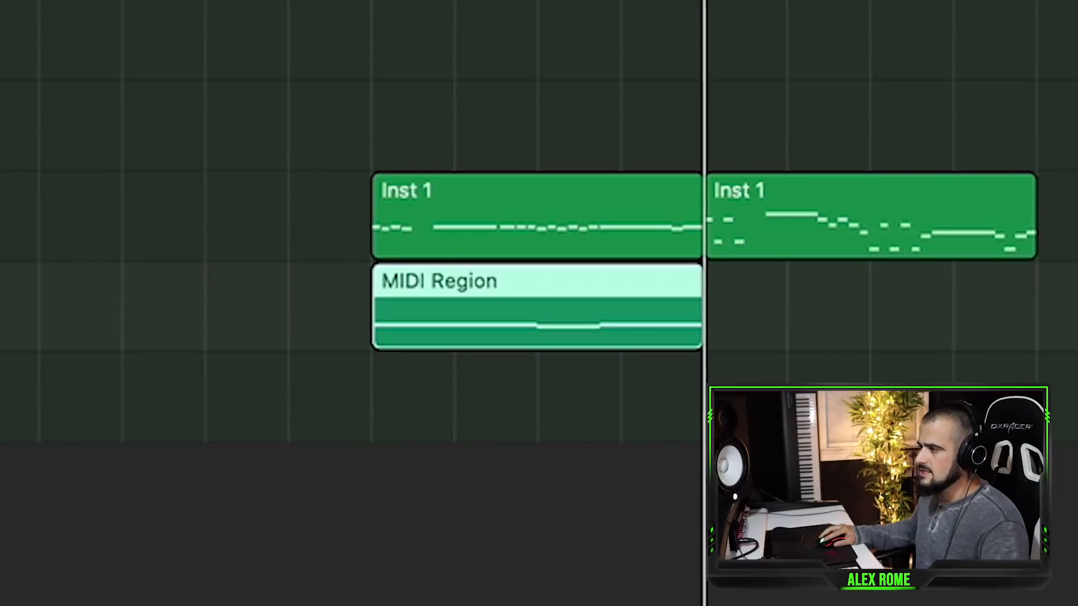
Play the pasted root notes in solo, remove the extra upper note at the region's end, and close the Serum window
key(ctrl+s)
key(space)
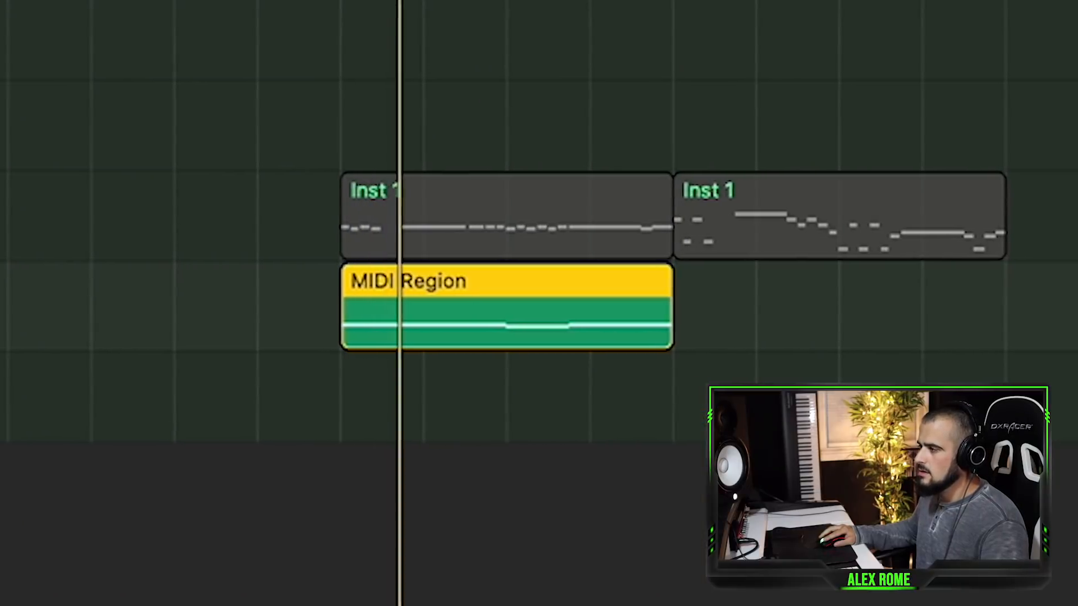
click(404, 368)
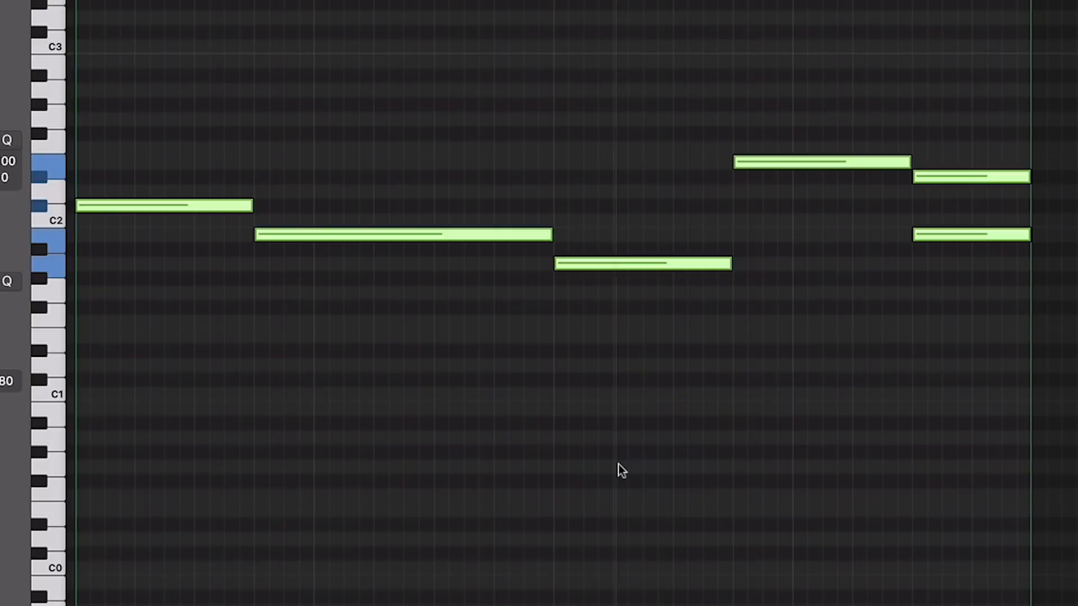
click(506, 472)
scroll(505, 472, up, 4)
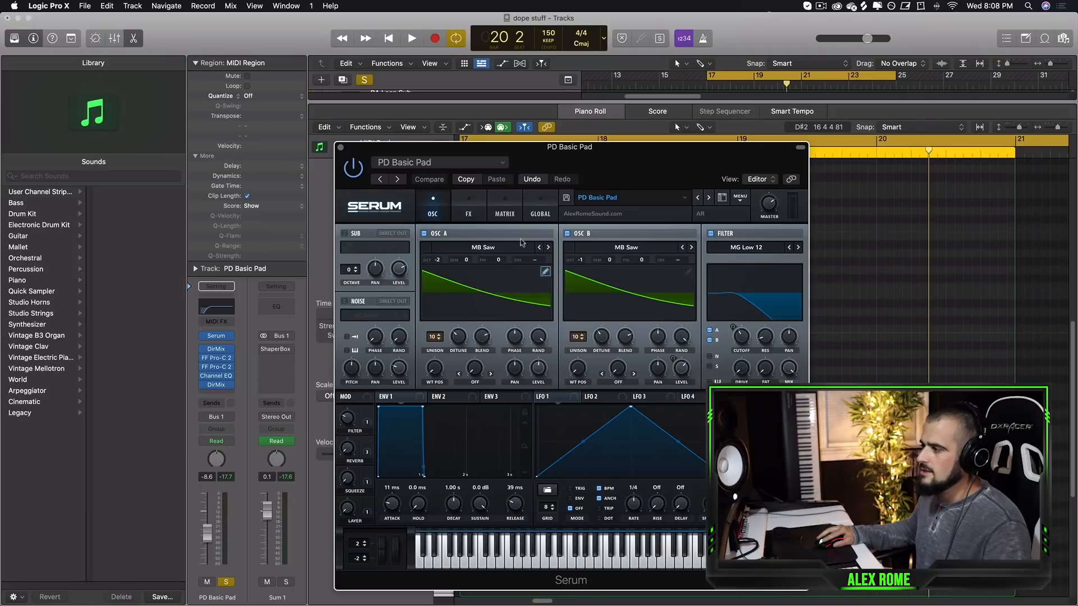
click(340, 148)
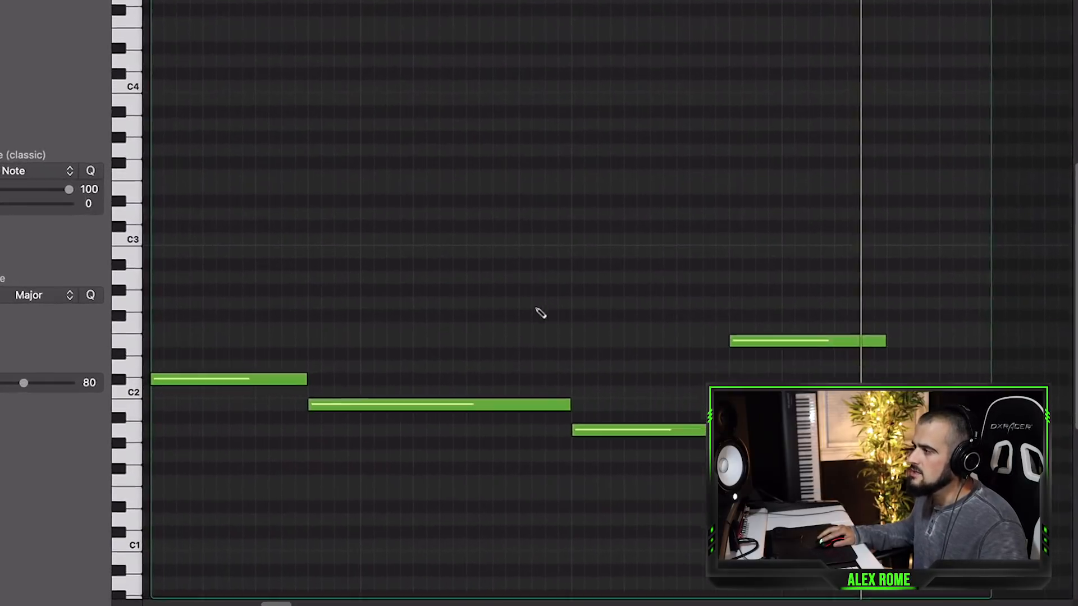
Add an E2 note at position 2 4 1 1 with length 0 1 0 0, plus a short low note just before the fourth root note
click(532, 327)
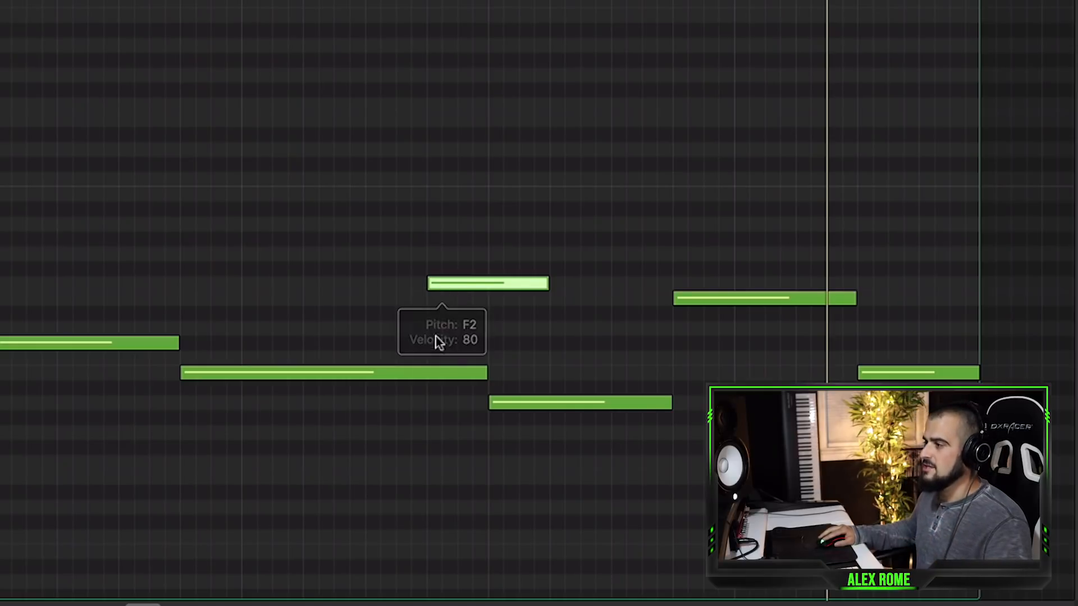
click(377, 375)
mouse_move(463, 282)
mouse_down()
mouse_move(462, 248)
mouse_move(464, 298)
mouse_up()
drag(536, 298, 481, 299)
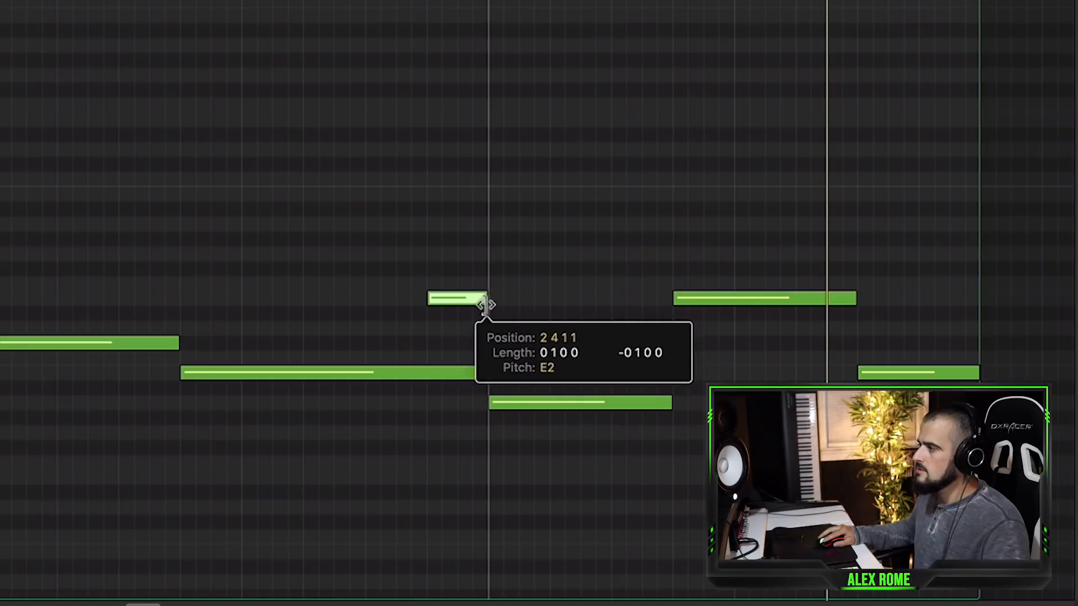
click(620, 451)
click(652, 507)
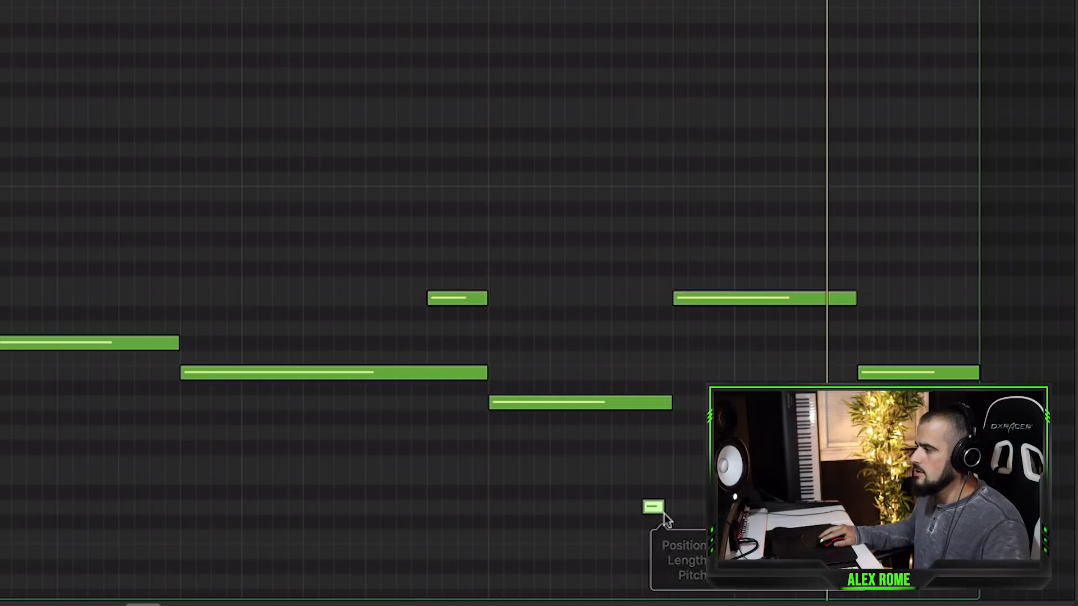
key(space)
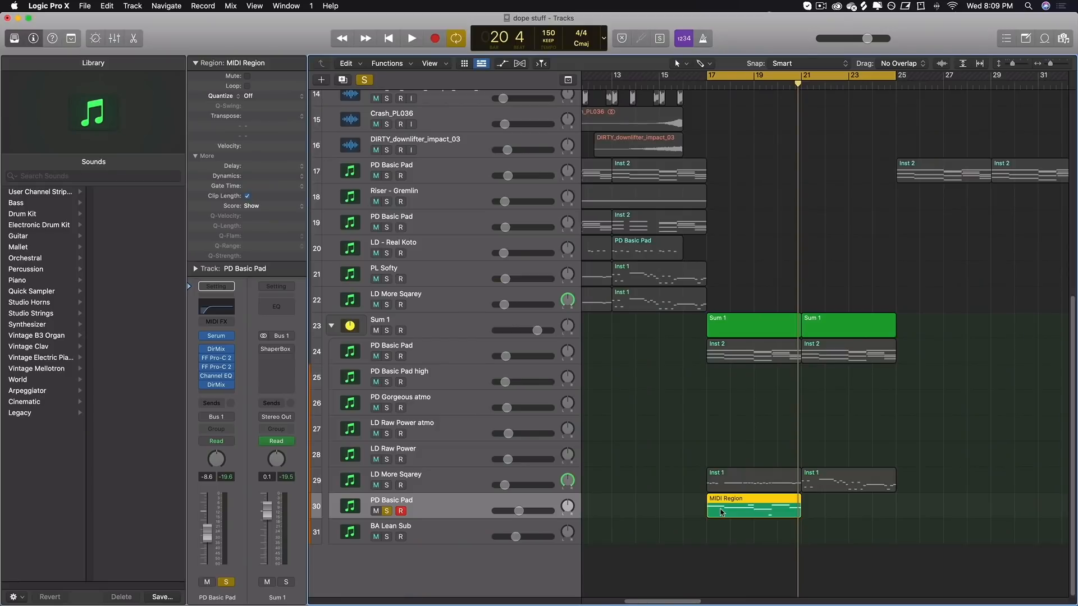
Copy the root-note MIDI region from PD Basic Pad track 30 onto the BA Lean Sub track and solo only that track
click(767, 500)
drag(833, 509, 738, 535)
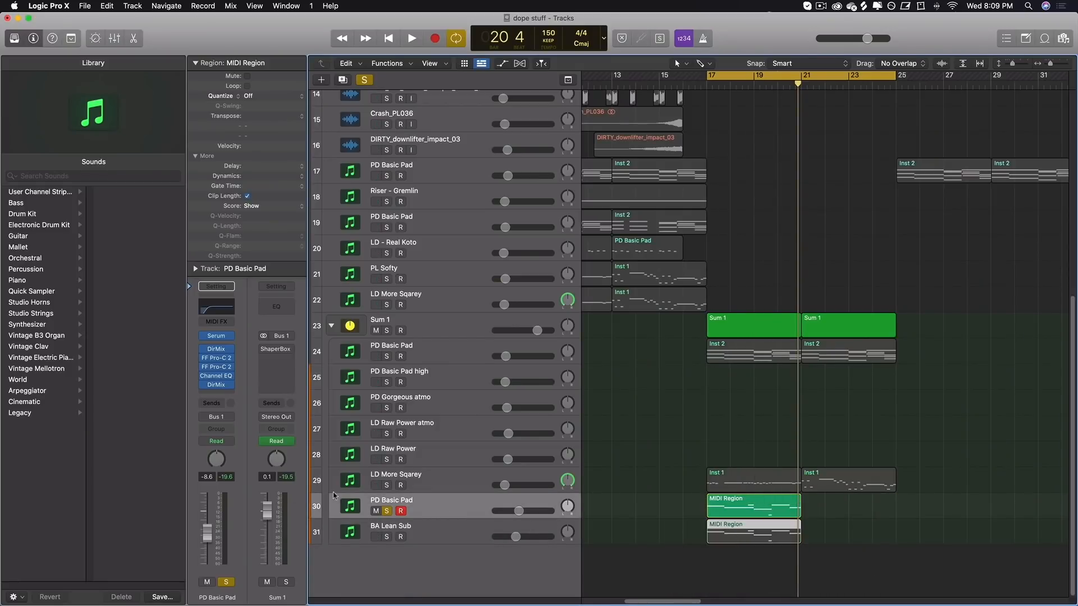
click(387, 511)
click(386, 537)
click(449, 537)
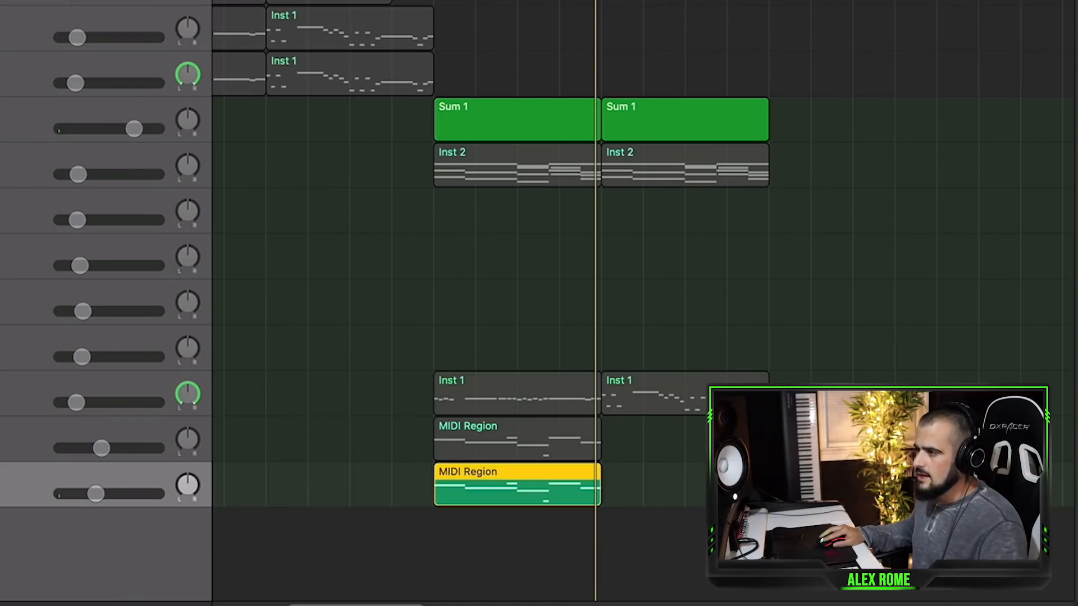
Play PD Basic Pad track 30 and BA Lean Sub soloed together, and unsolo both to hear them with the full arrangement
click(2, 448)
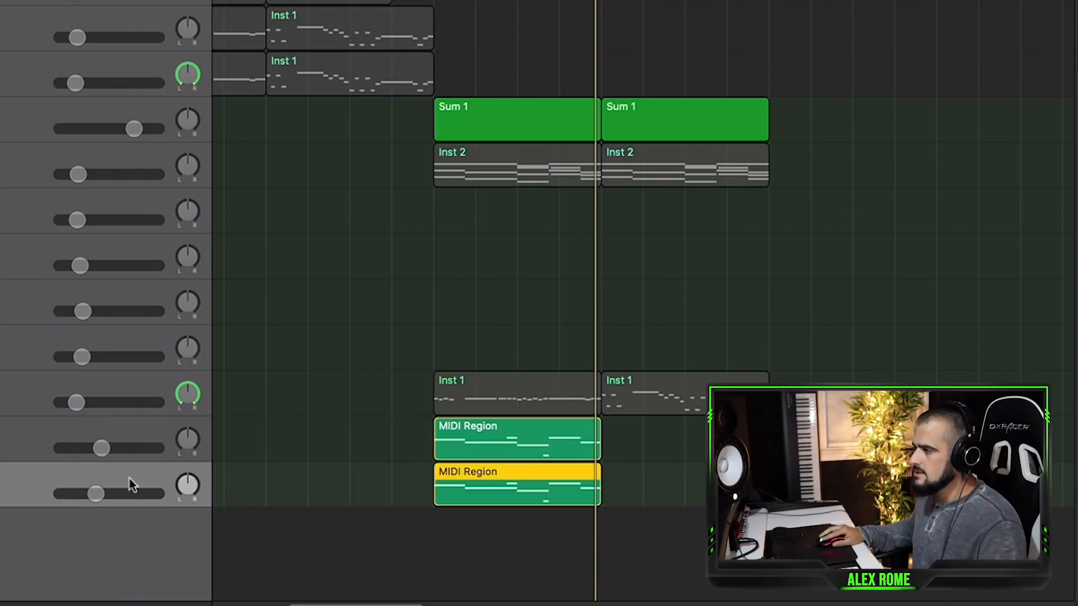
key(space)
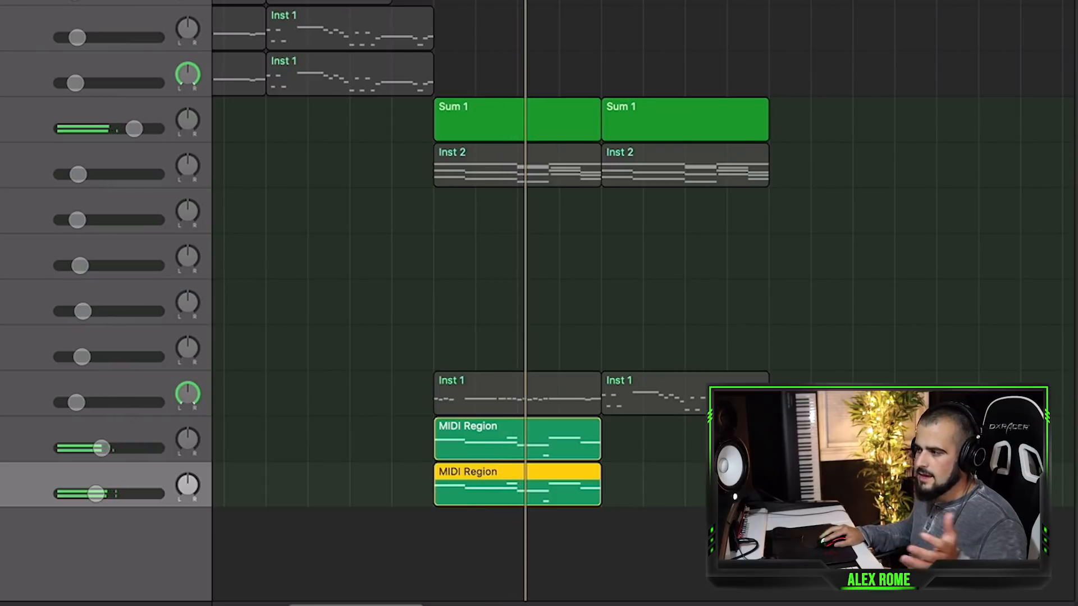
drag(1, 494, 1, 448)
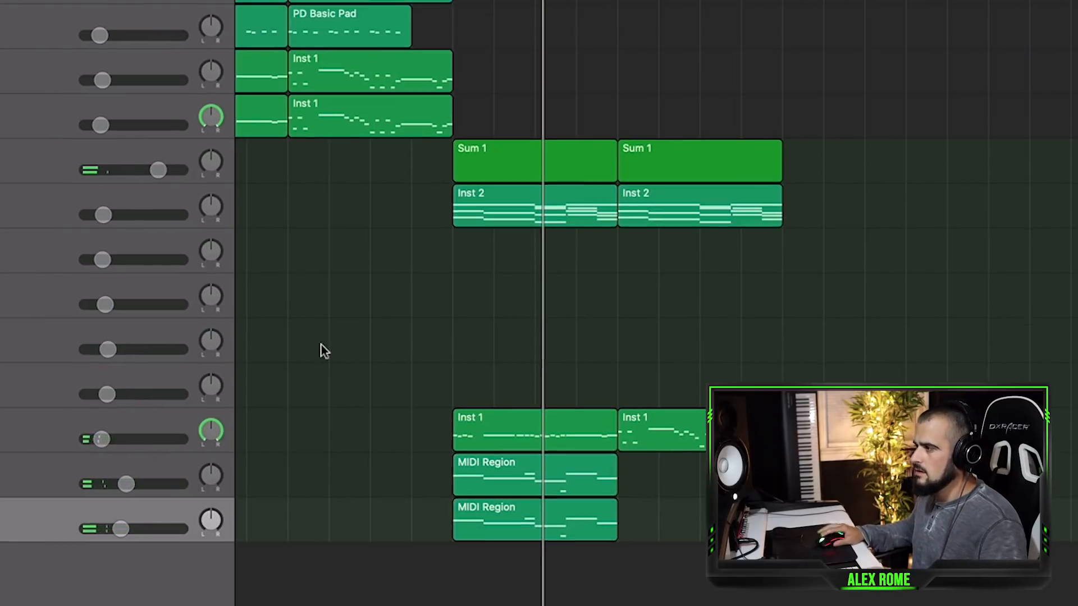
key(space)
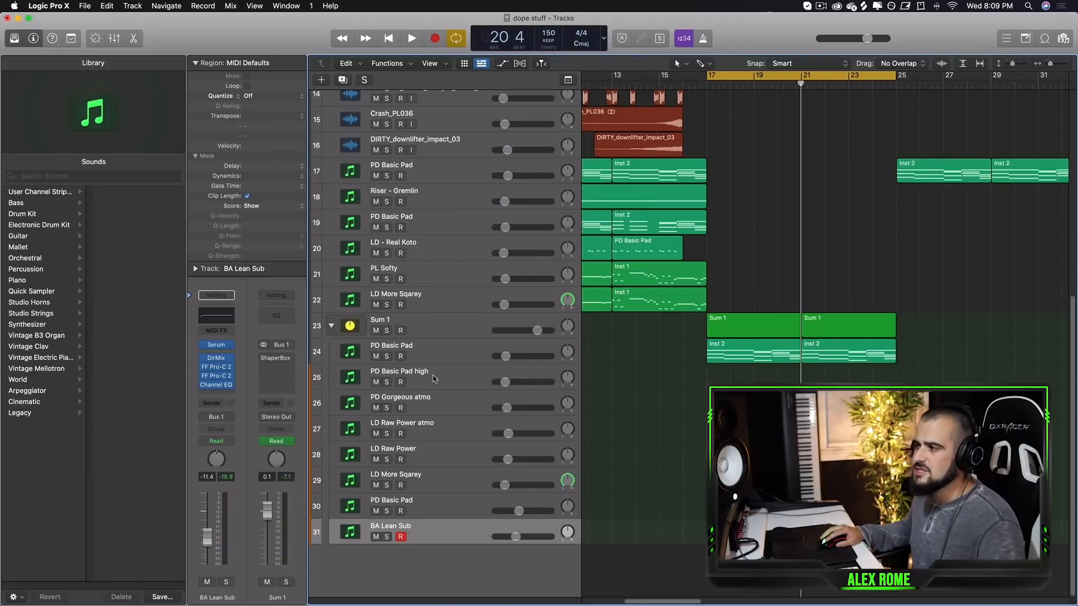
Create an empty MIDI region on the PD Gorgeous atmo track from bar 17 to bar 25
click(433, 378)
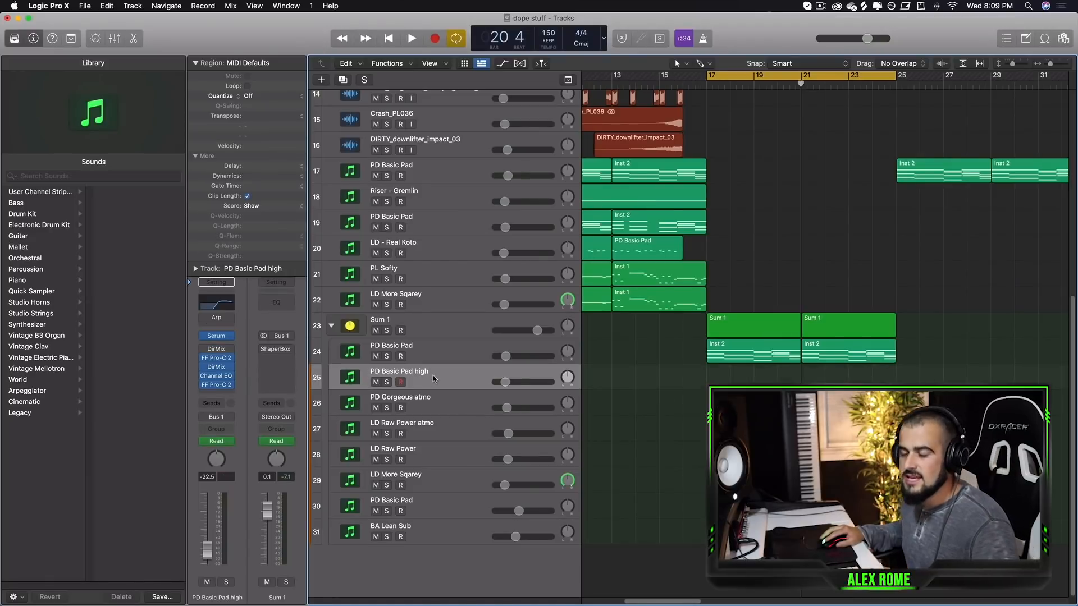
click(431, 393)
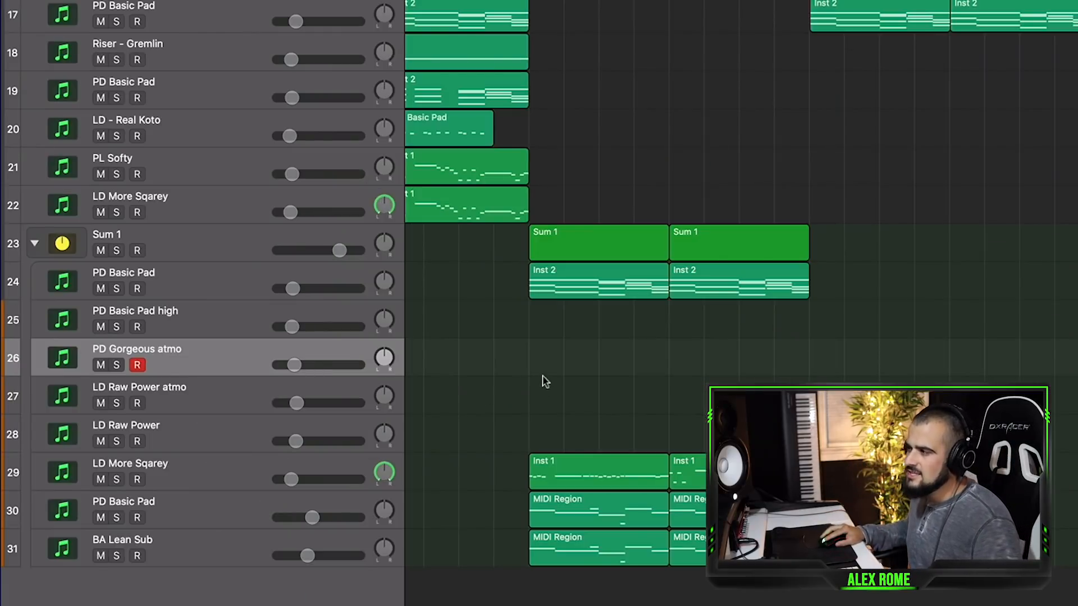
drag(565, 364, 800, 374)
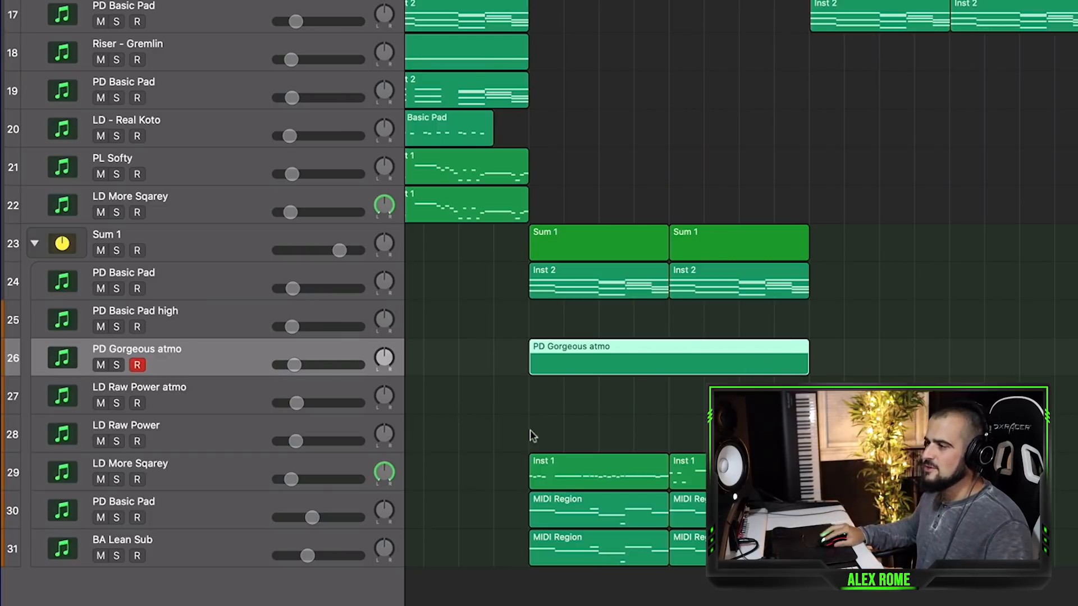
Draw a three-note line in the PD Gorgeous atmo region: E3 at bar 17, followed by longer lower notes ending at bars 19 and 21
click(551, 406)
drag(466, 359, 736, 354)
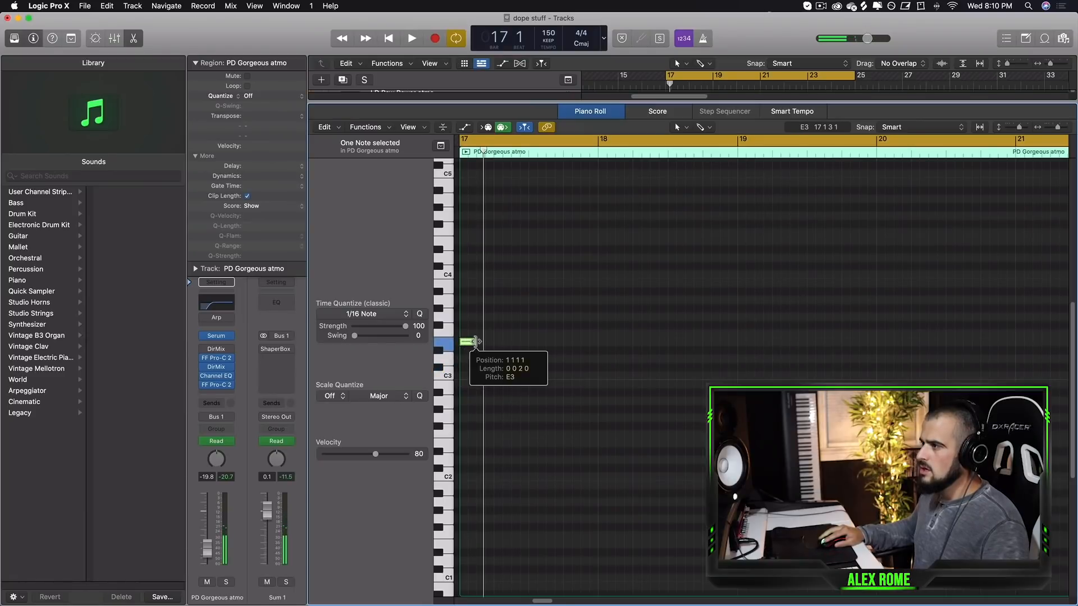
key(space)
click(562, 376)
key(space)
super+click(565, 360)
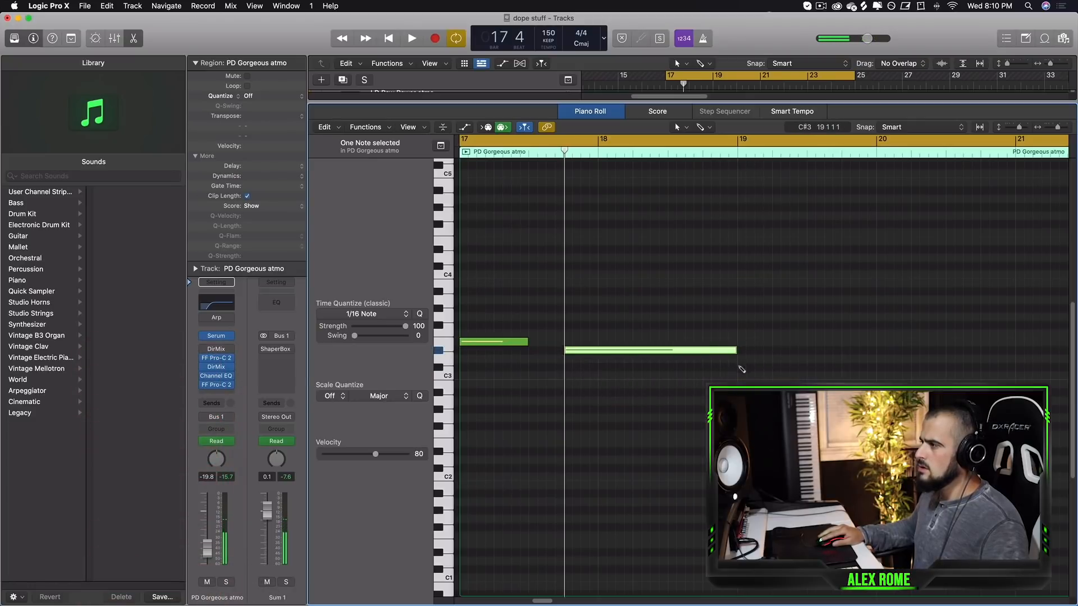
super+click(739, 367)
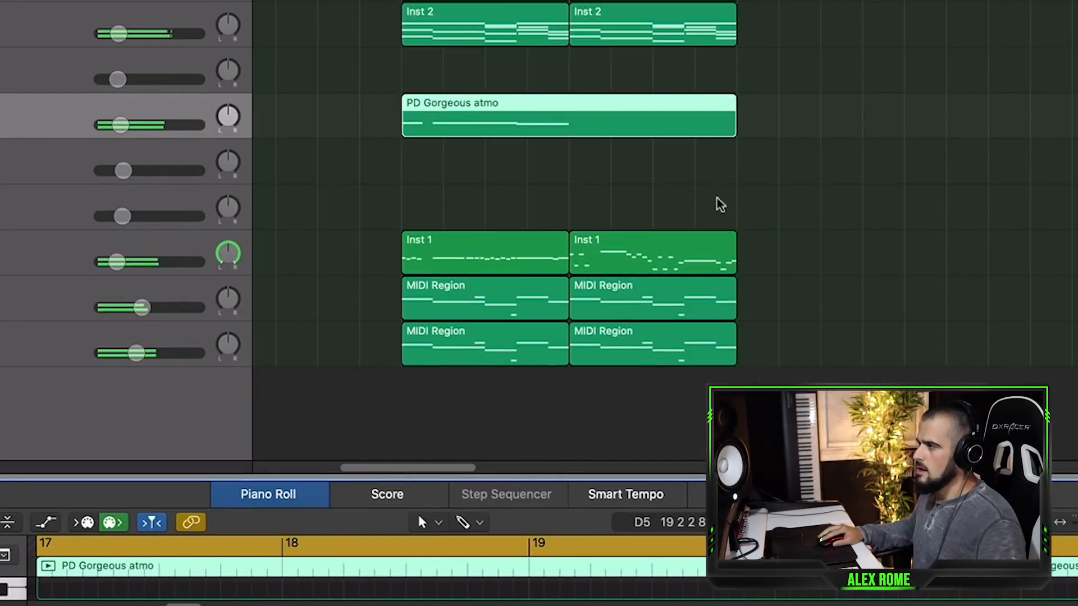
Shorten the PD Gorgeous atmo region to end at bar 21 and repeat it once to fill up to bar 25
key(space)
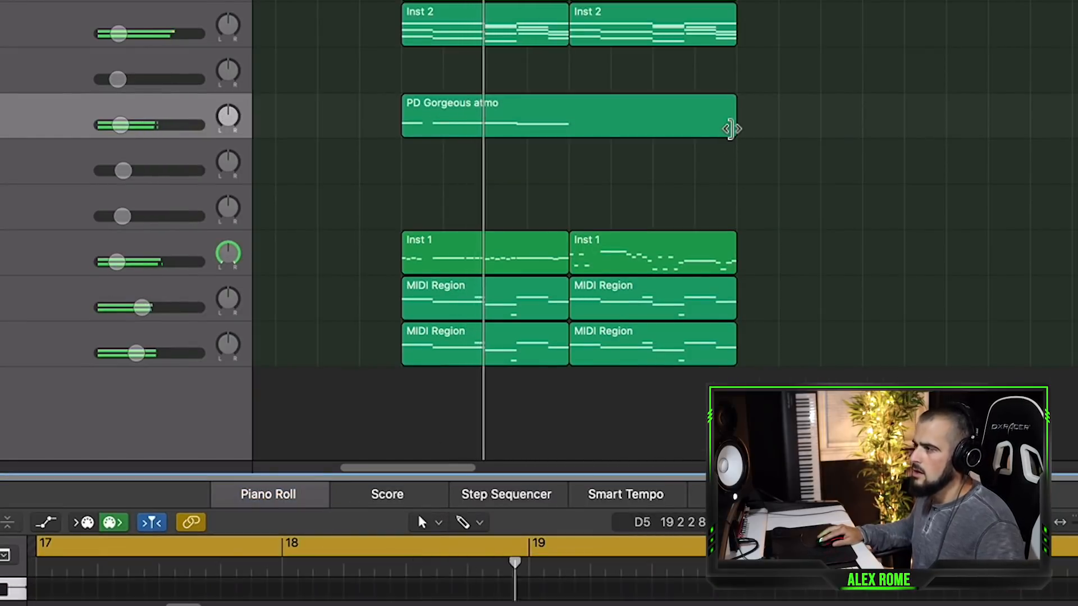
drag(733, 78, 613, 81)
drag(613, 281, 568, 283)
key(super+r)
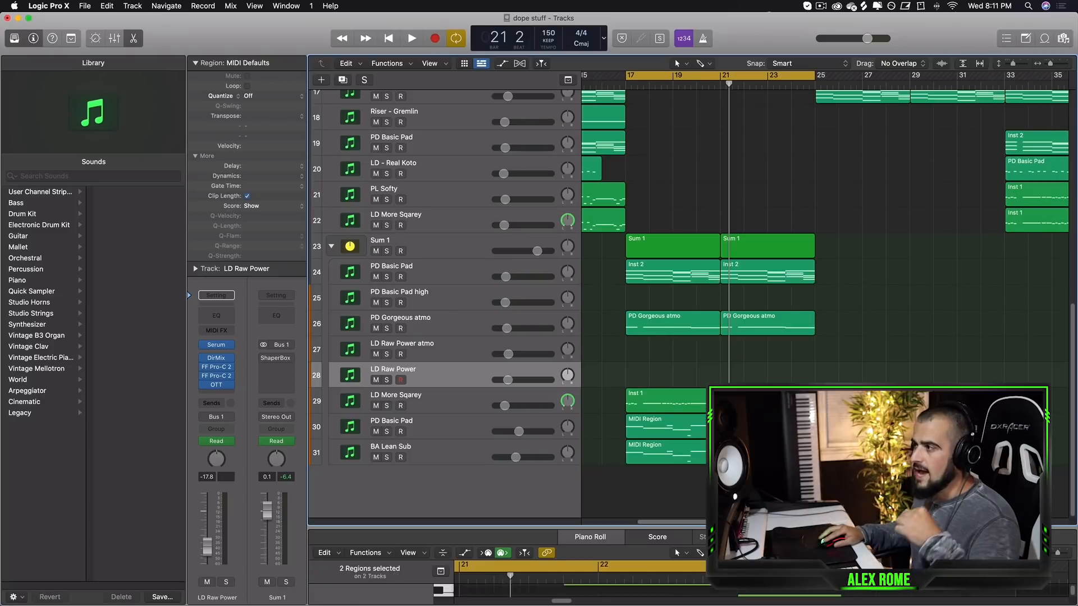
Solo the PD Basic Pad chord track in the Sum 1 group and play its Inst 2 regions
drag(890, 386, 630, 252)
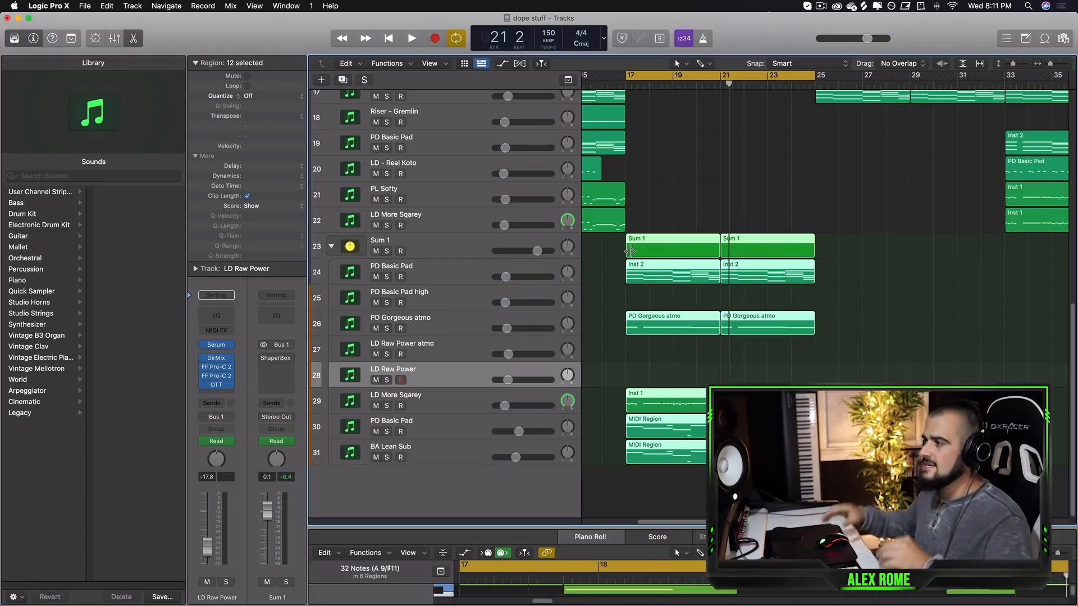
click(961, 310)
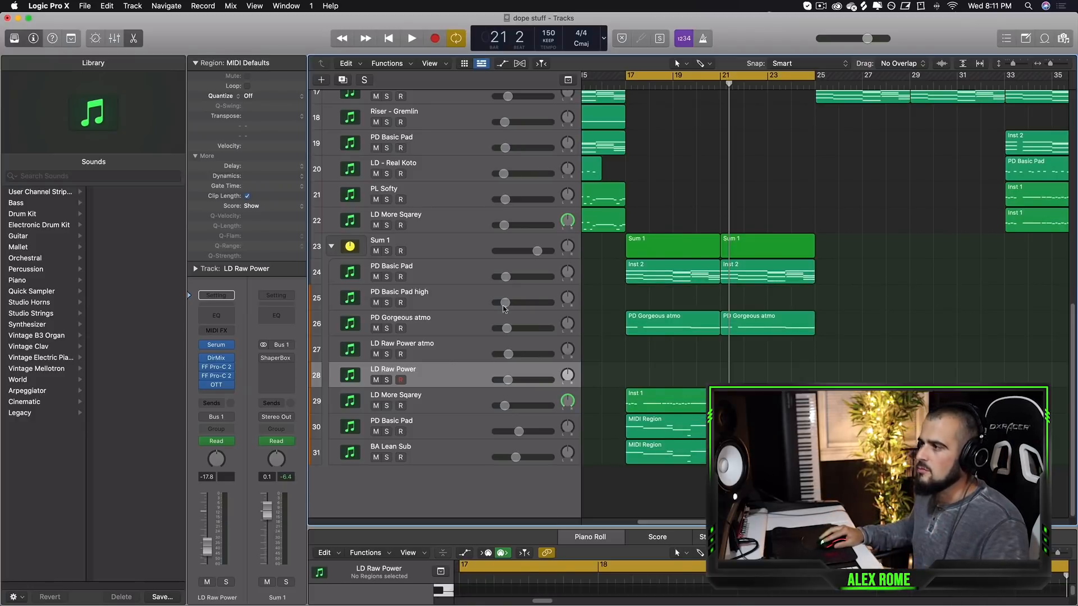
click(387, 277)
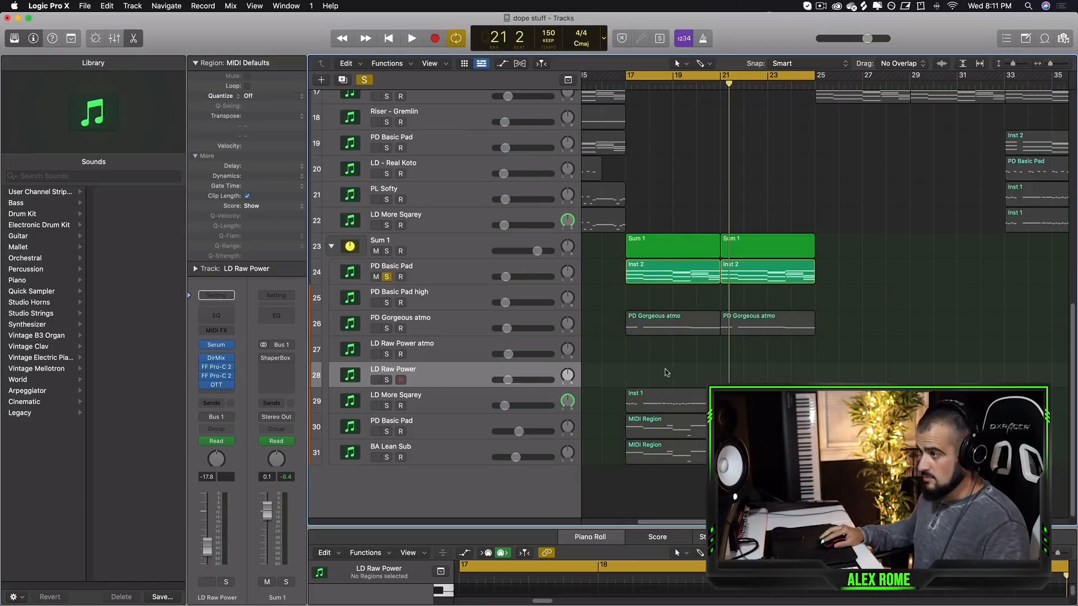
key(space)
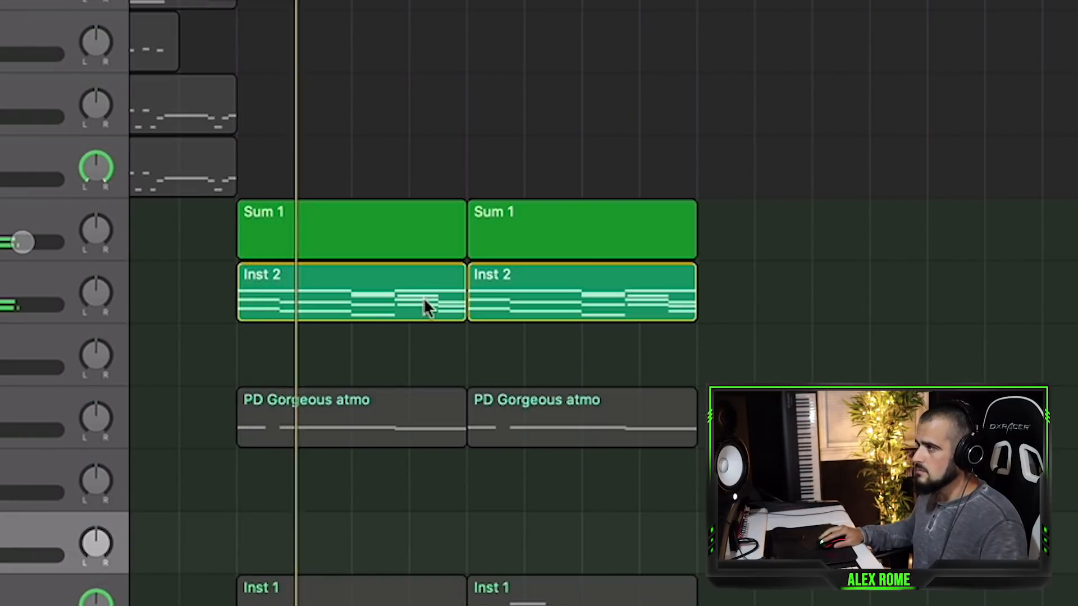
Copy the four-bar Inst 2 chord region from the PD Basic Pad track onto the PD Basic Pad high track at bar 17
click(629, 304)
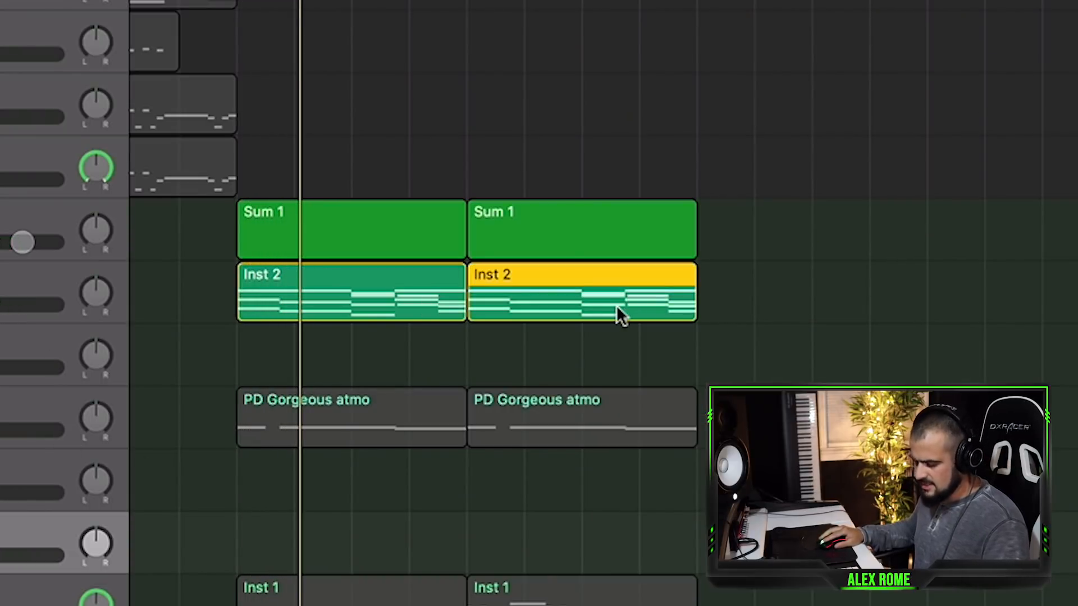
key(super+r)
drag(787, 304, 346, 359)
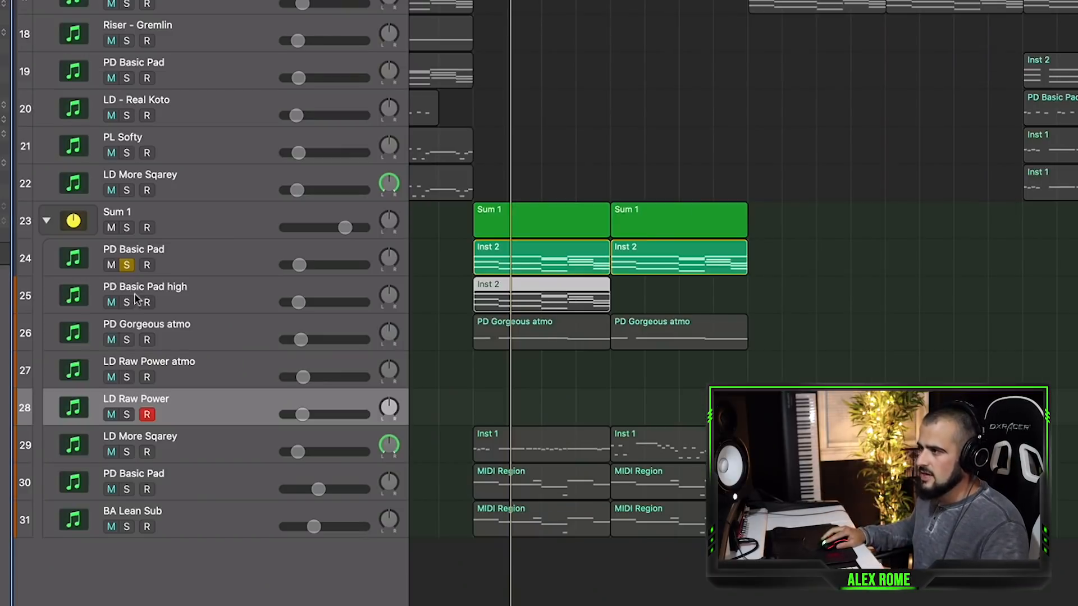
Audition the PD Basic Pad high layer with its Channel EQ curve open, and clear the solos when done
alt+click(128, 303)
click(201, 291)
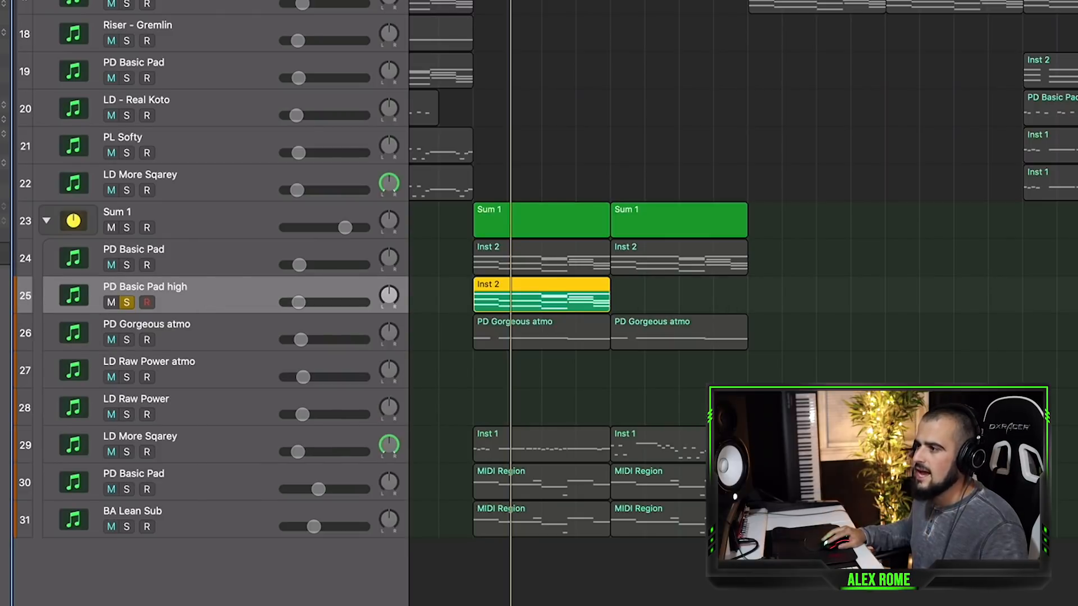
click(2, 306)
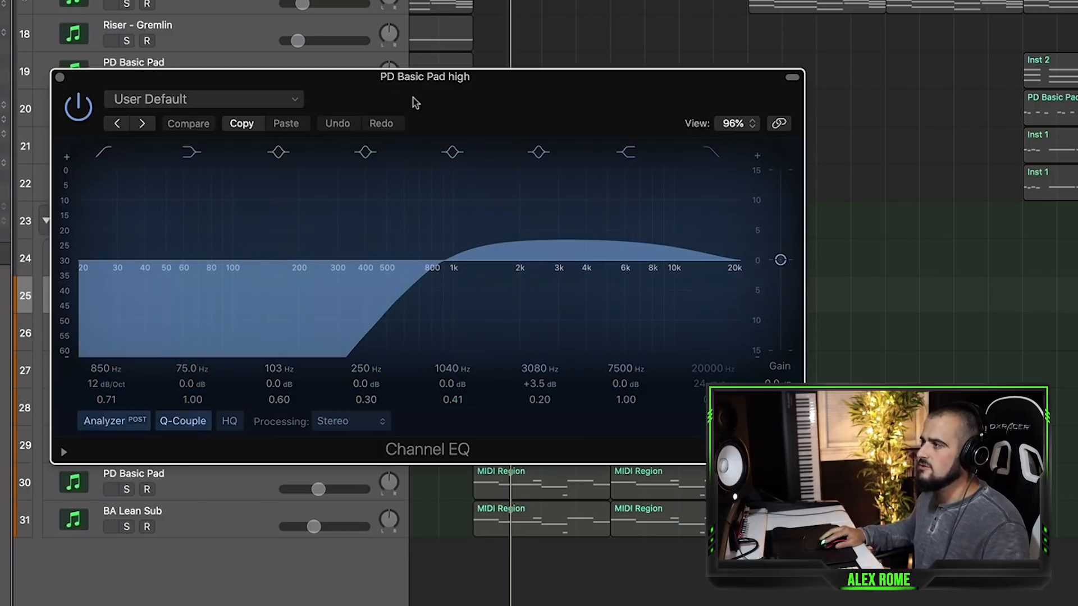
drag(408, 79, 392, 399)
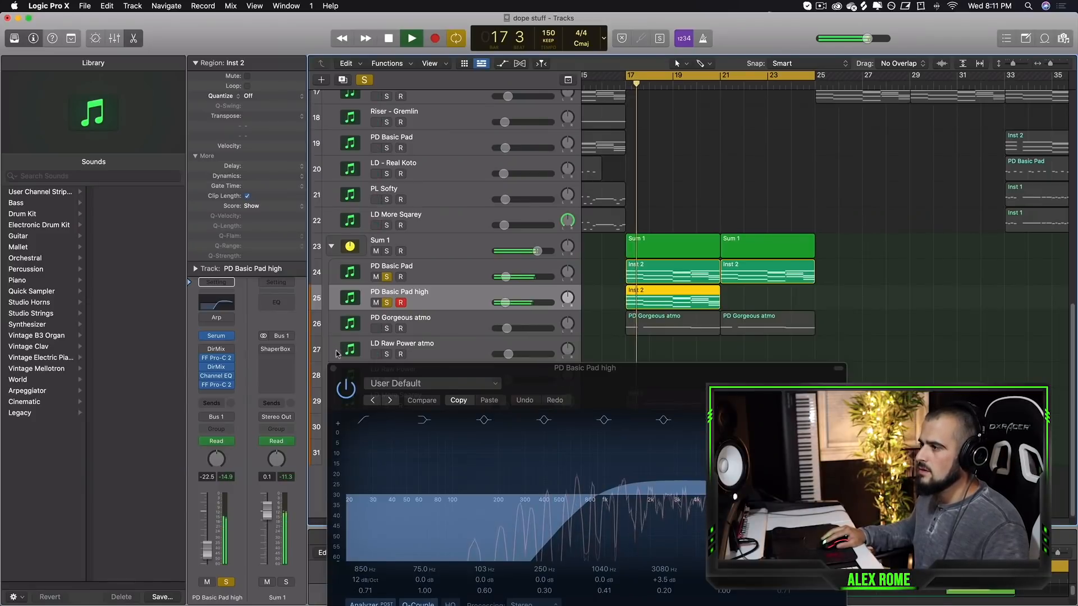
click(335, 369)
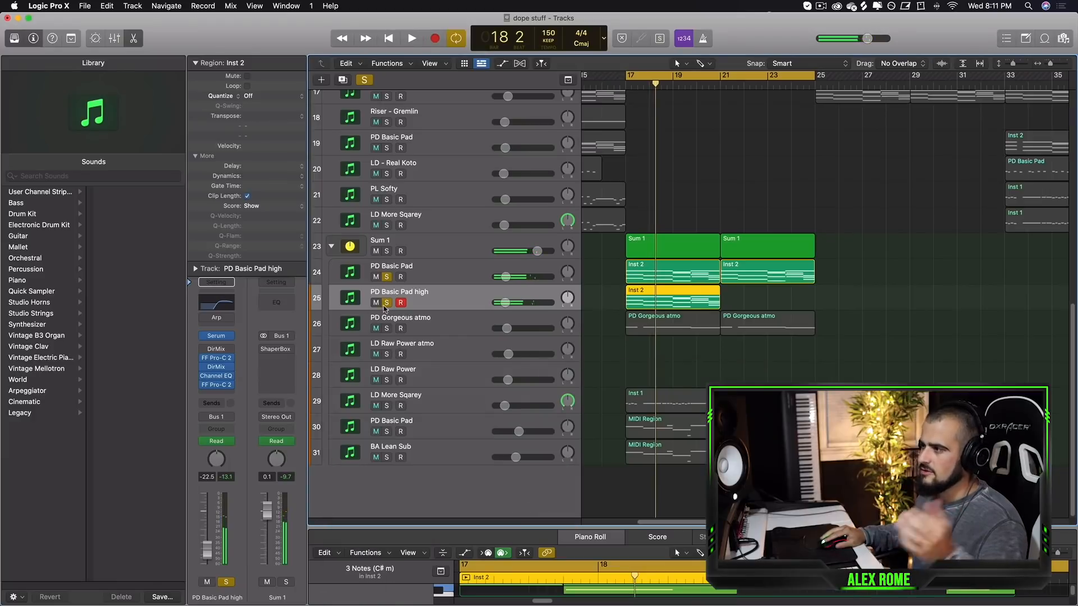
click(387, 303)
Copy the PD Gorgeous atmo region onto the LD Raw Power atmo track so that it starts at bar 17
drag(769, 360, 756, 330)
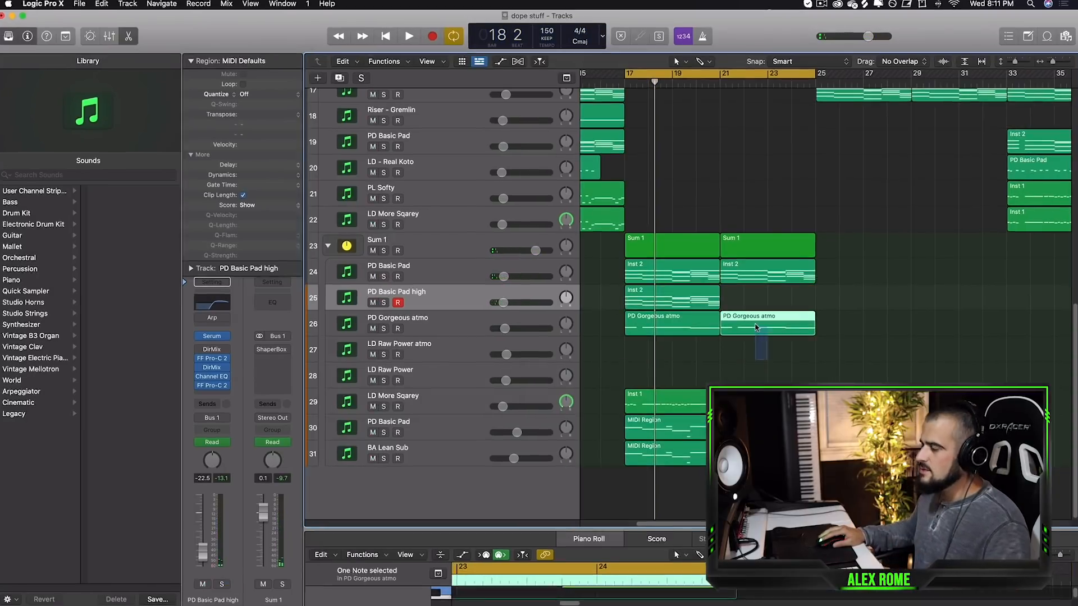
key(super+r)
drag(837, 324, 706, 362)
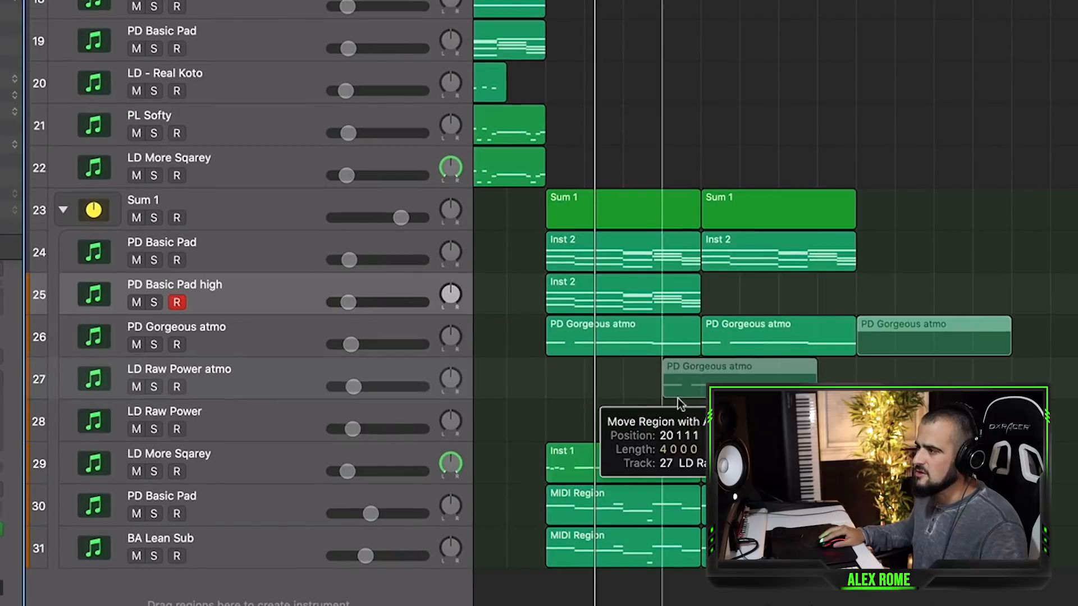
drag(680, 403, 561, 403)
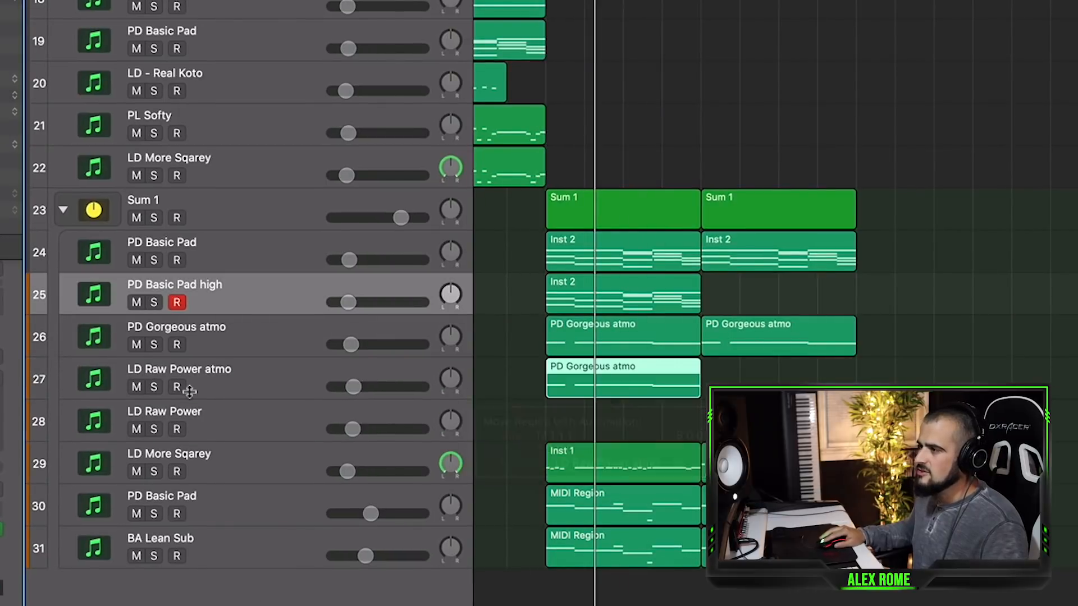
Listen to LD Raw Power atmo soloed, first alone and together with PD Gorgeous atmo, and clear both solos
click(153, 387)
click(191, 379)
key(space)
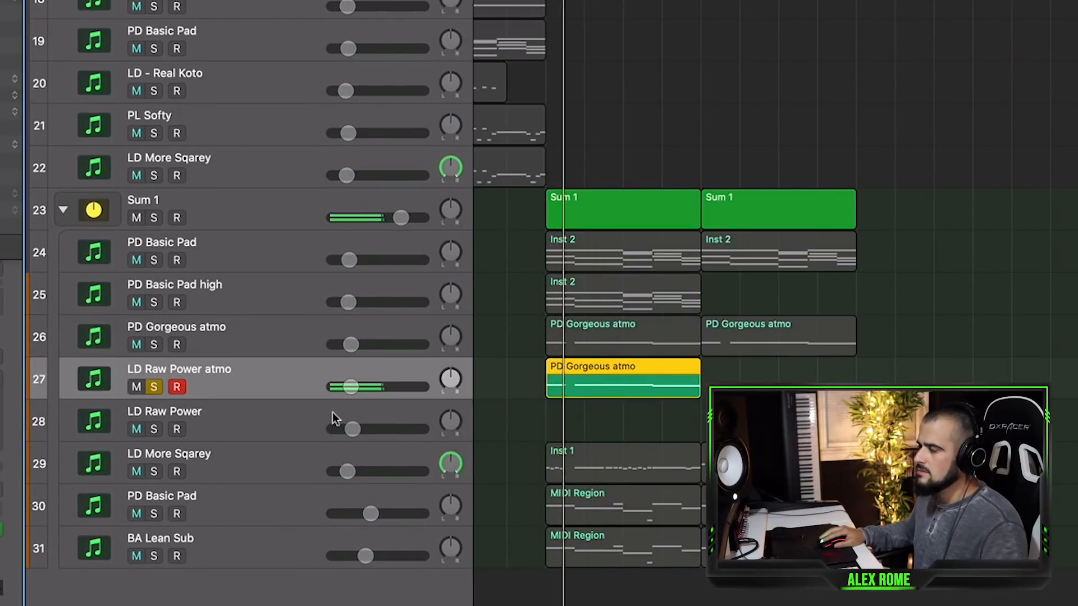
click(154, 345)
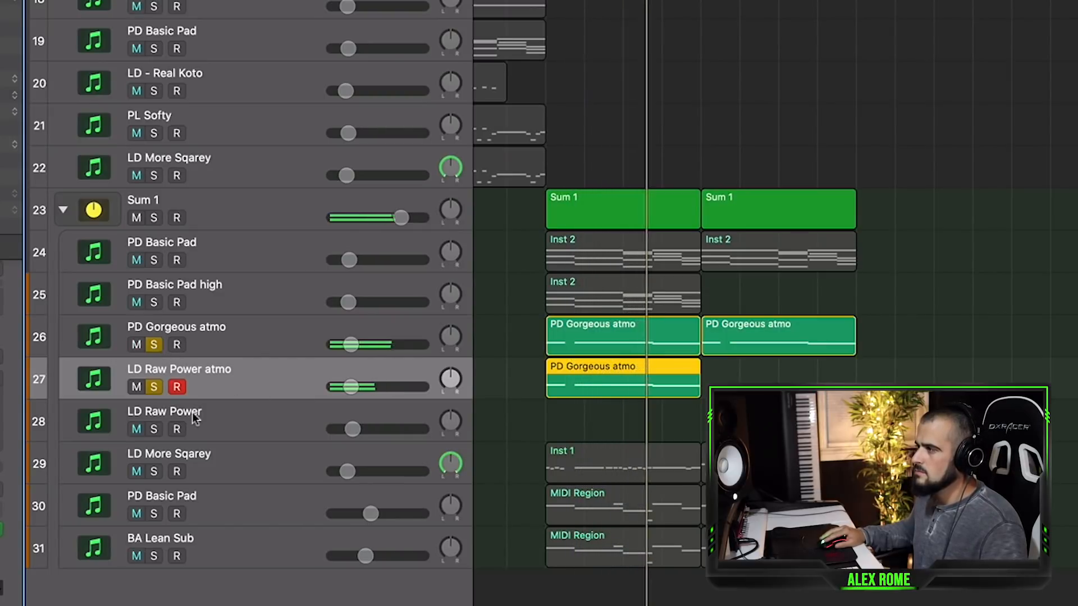
click(155, 387)
click(154, 346)
key(space)
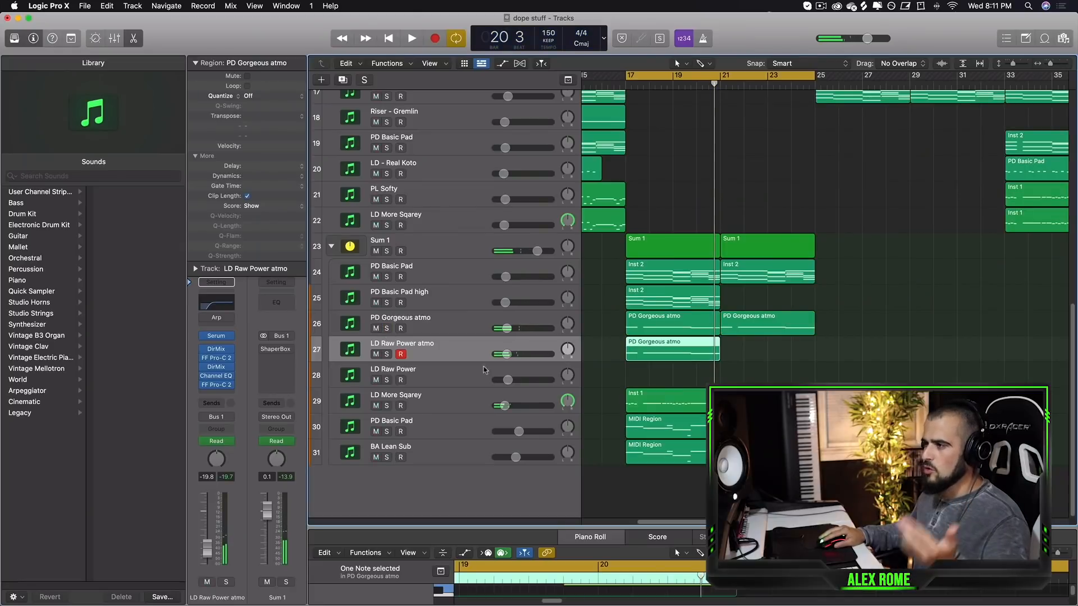
Copy both Inst 1 melody regions from LD More Sqarey onto LD Raw Power at bar 17 and audition the two leads together
click(773, 374)
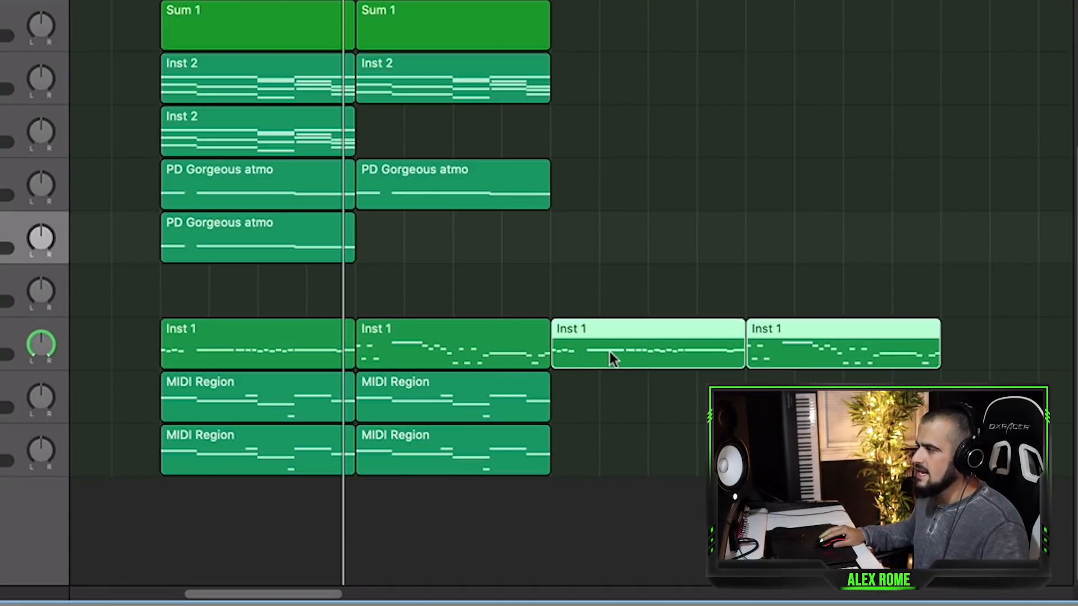
drag(638, 337, 241, 299)
click(60, 417)
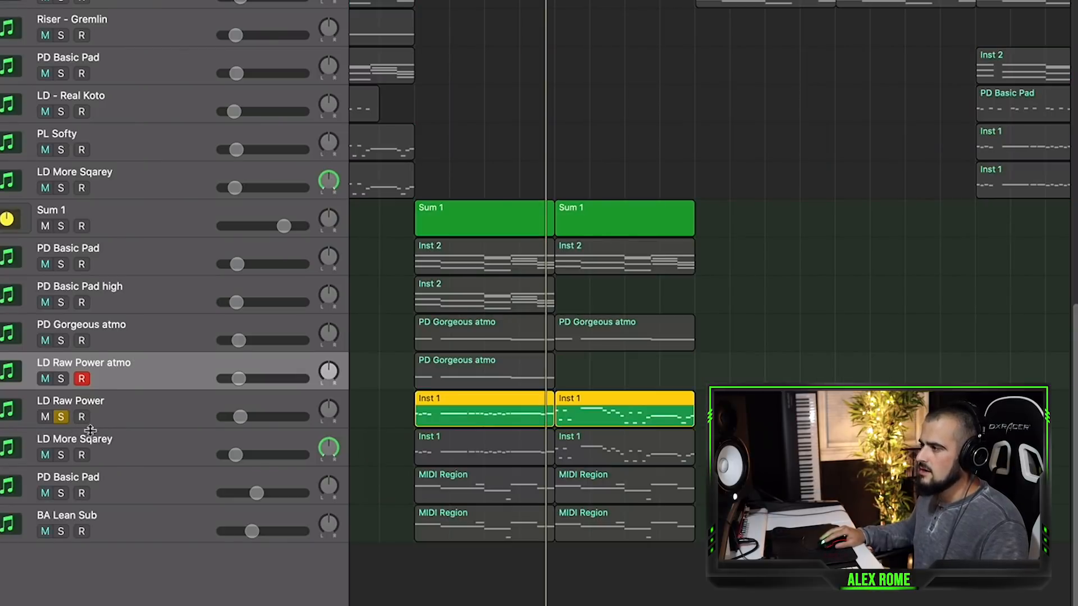
click(60, 455)
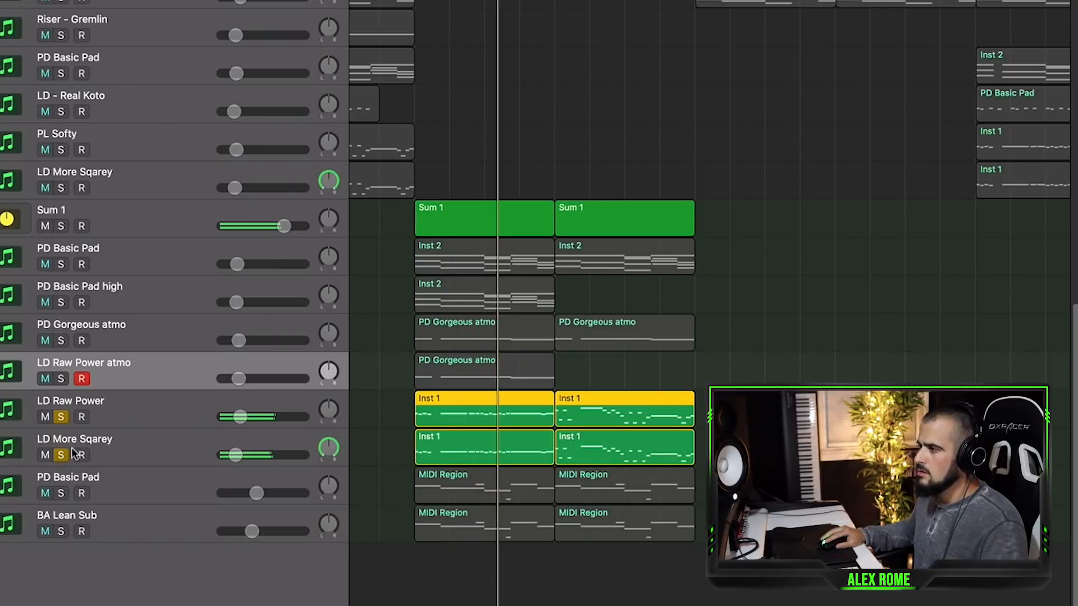
click(700, 419)
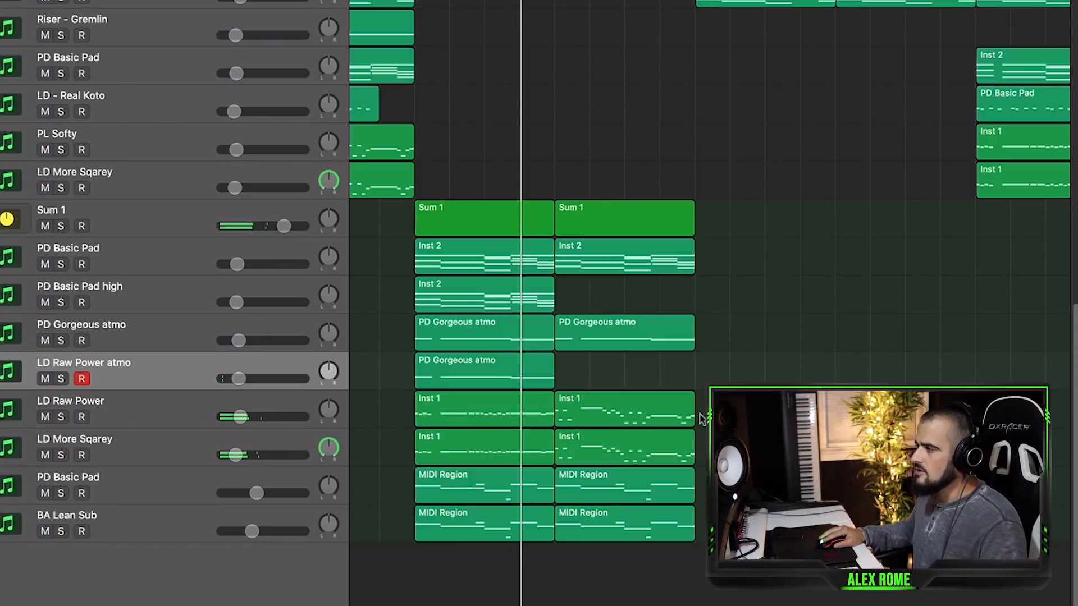
Examine the LD Raw Power melody notes from bar 17 in the Piano Roll and listen to both lead tracks soloed
shift+click(537, 405)
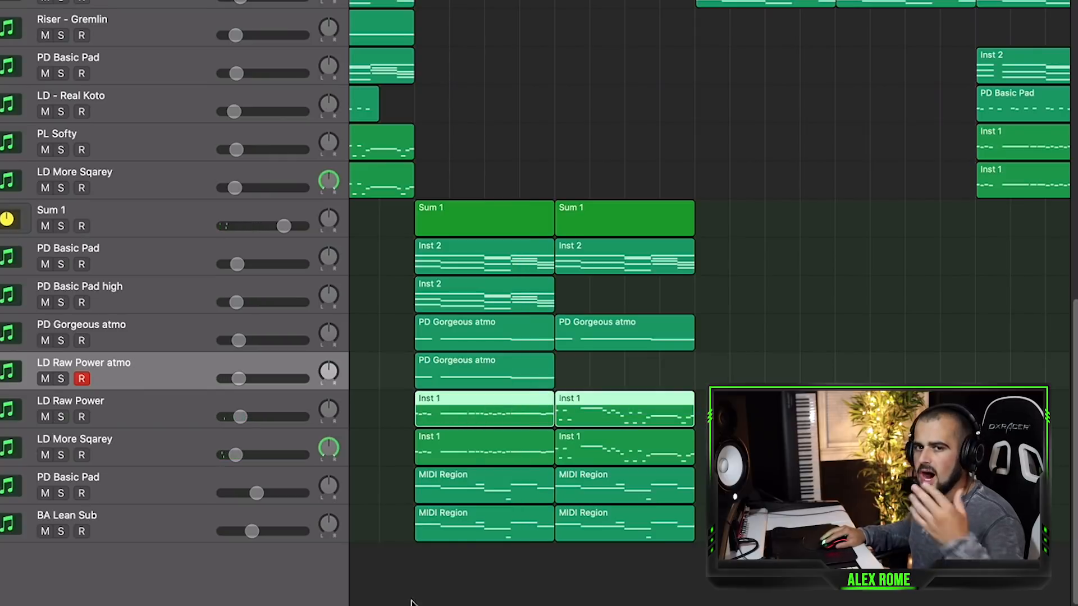
key(p)
drag(1055, 297, 1044, 298)
drag(1043, 605, 610, 377)
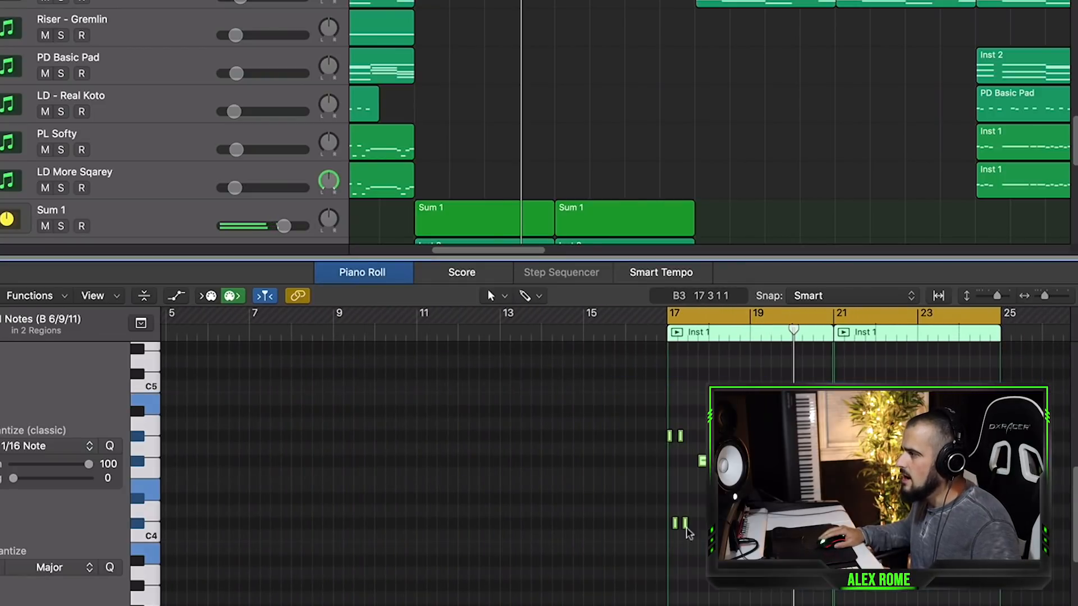
drag(1044, 298, 1053, 298)
drag(230, 436, 226, 587)
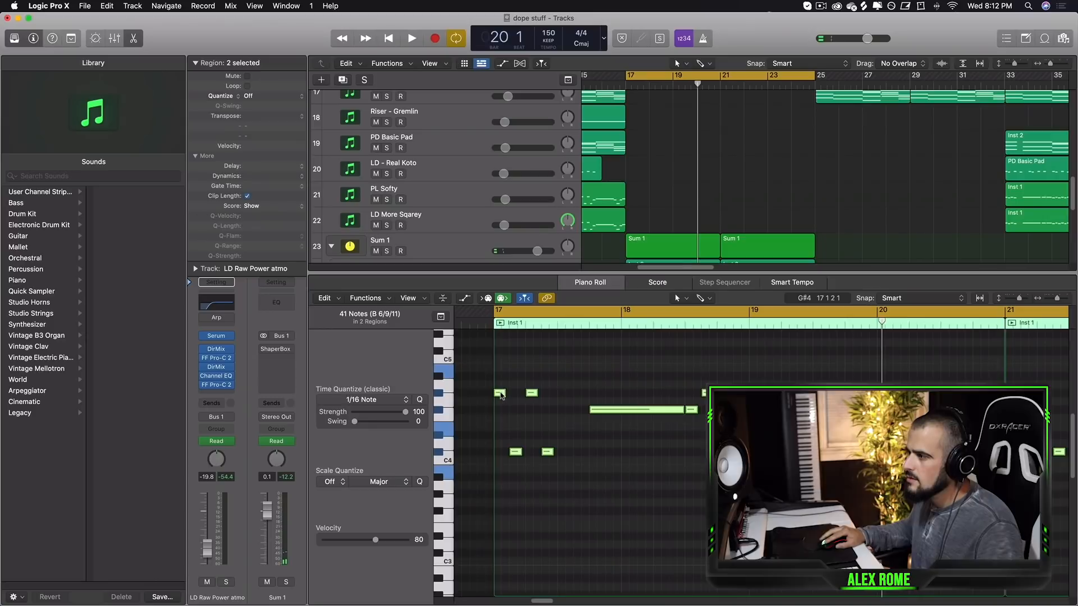
drag(499, 494, 499, 502)
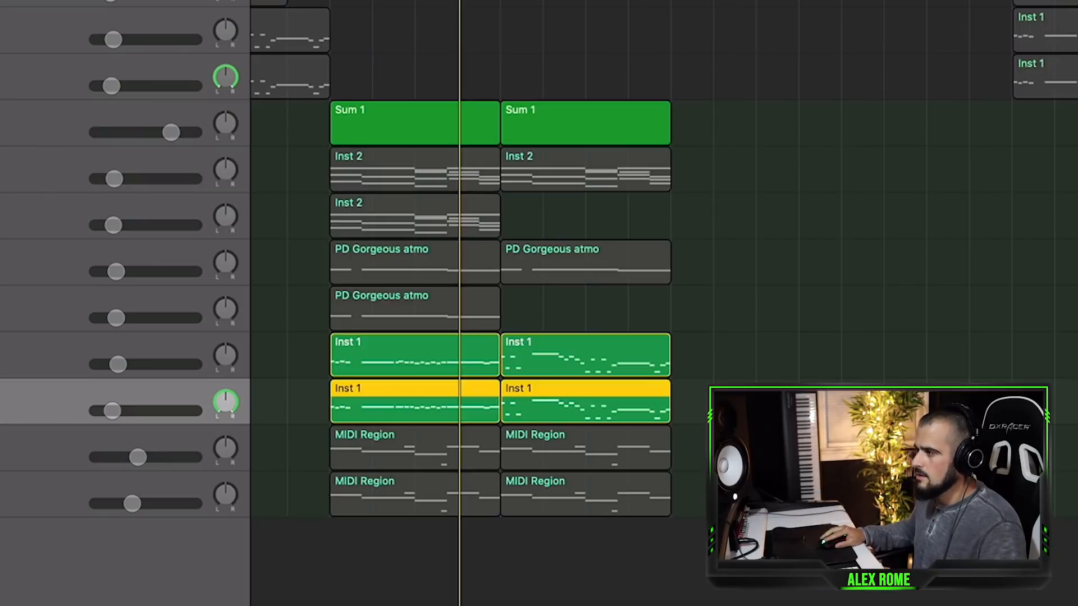
key(space)
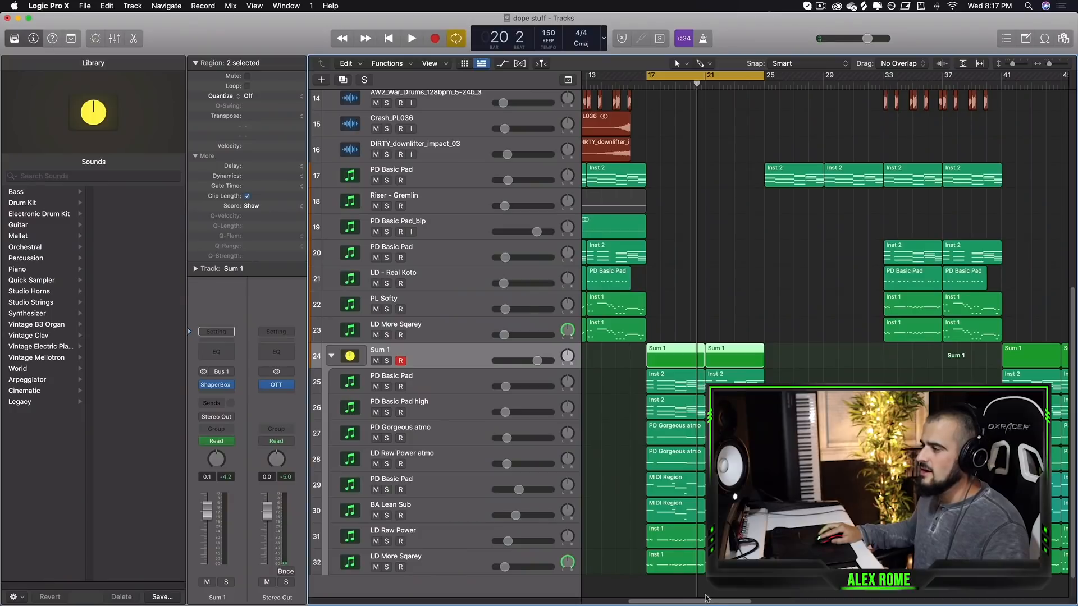
Play the full arrangement from bar 13 through the lead-in to the Sum 1 drop section
scroll(685, 255, left, 5)
scroll(685, 255, up, 5)
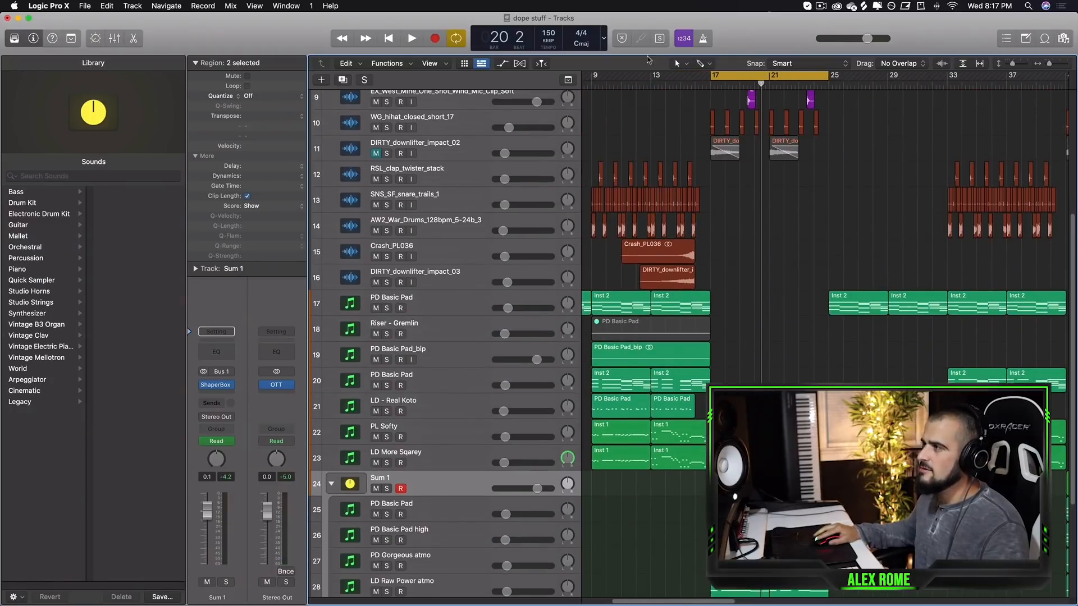
scroll(870, 133, down, 5)
key(space)
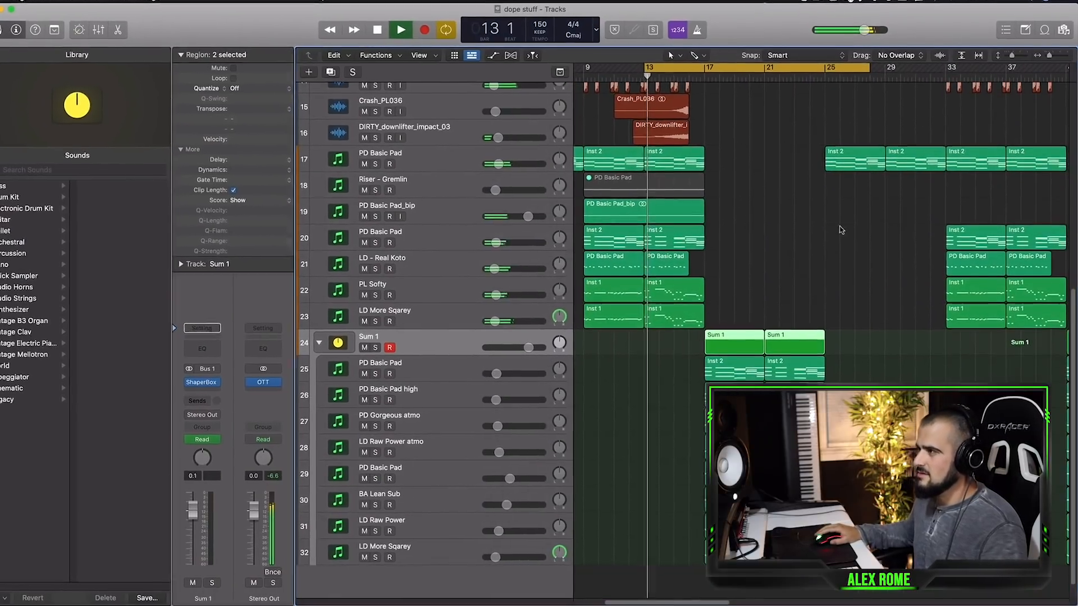